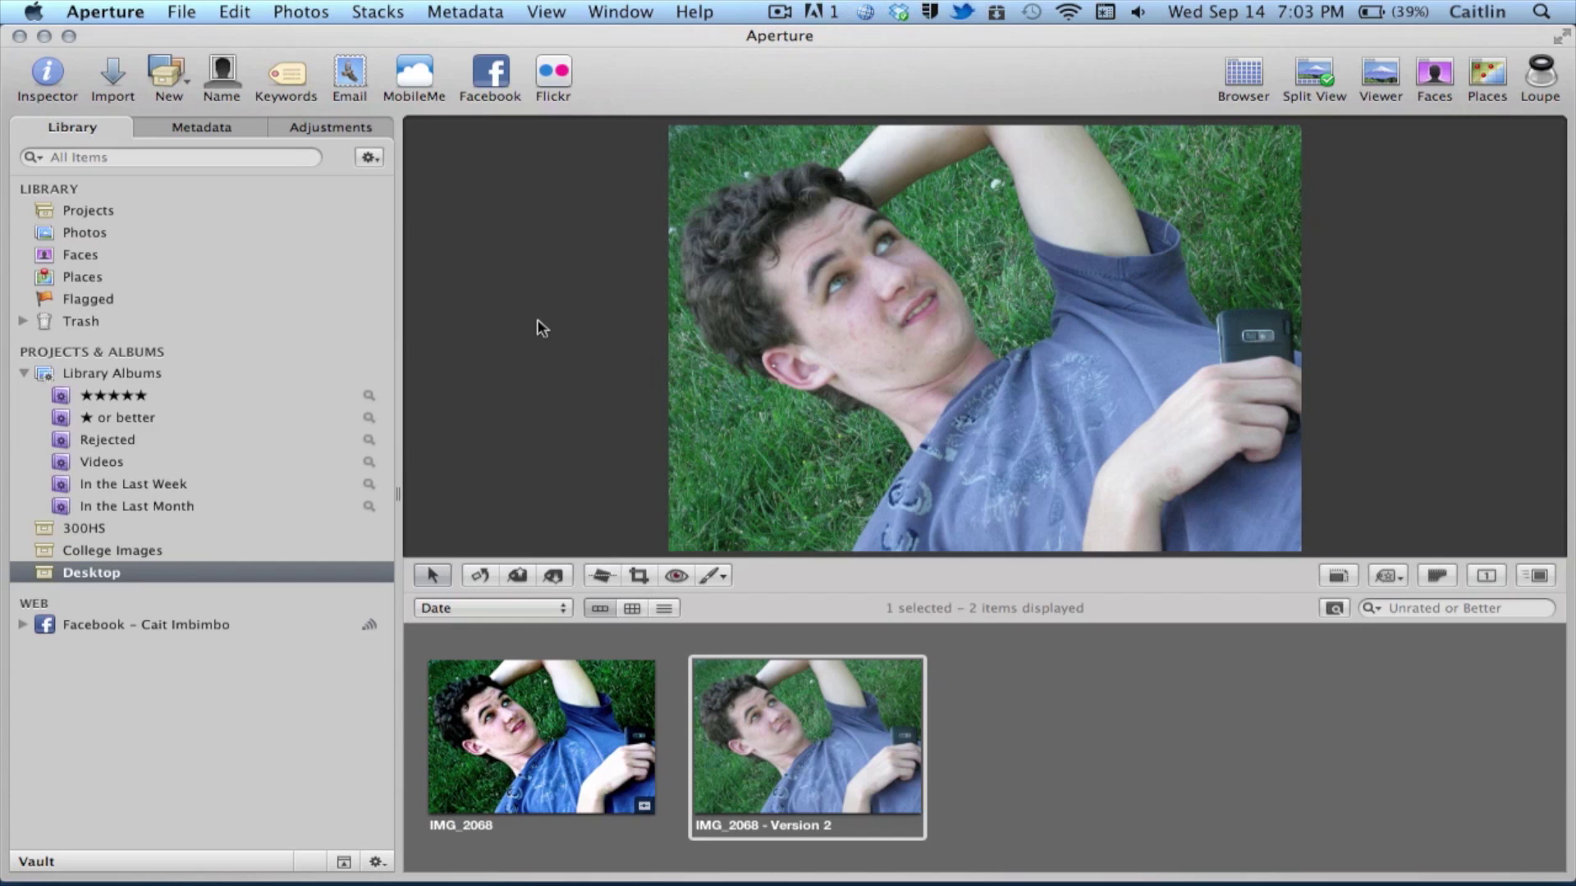
# Select the original IMG_2068 and view its metadata: Canon PowerShot A1000 IS, ISO 200, f/5.6, 1/80.
pyautogui.click(811, 742)
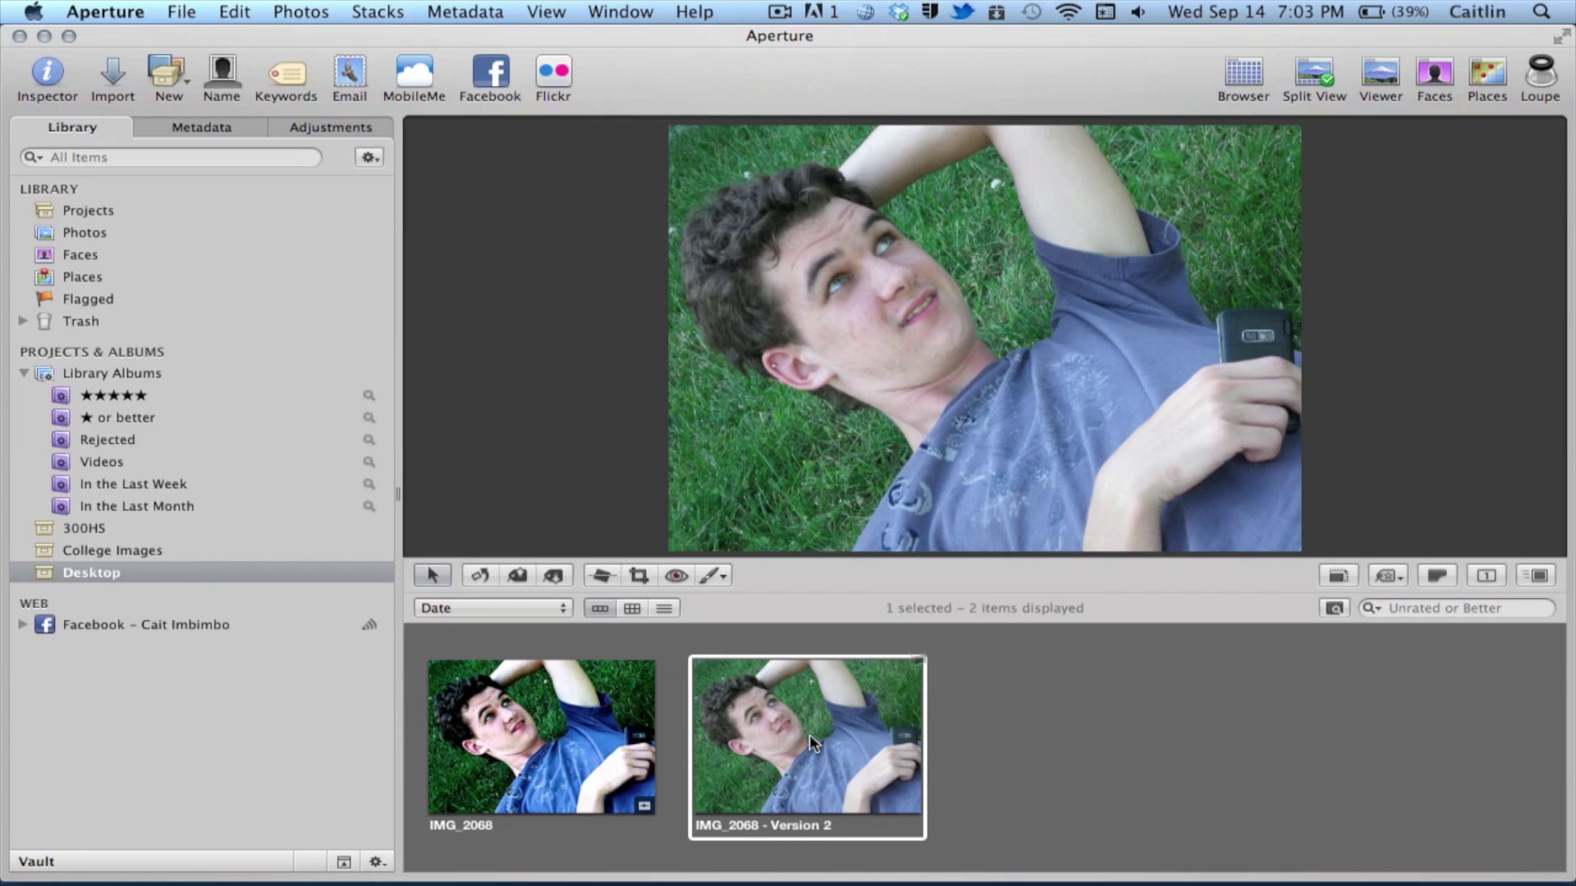
pyautogui.press('Left')
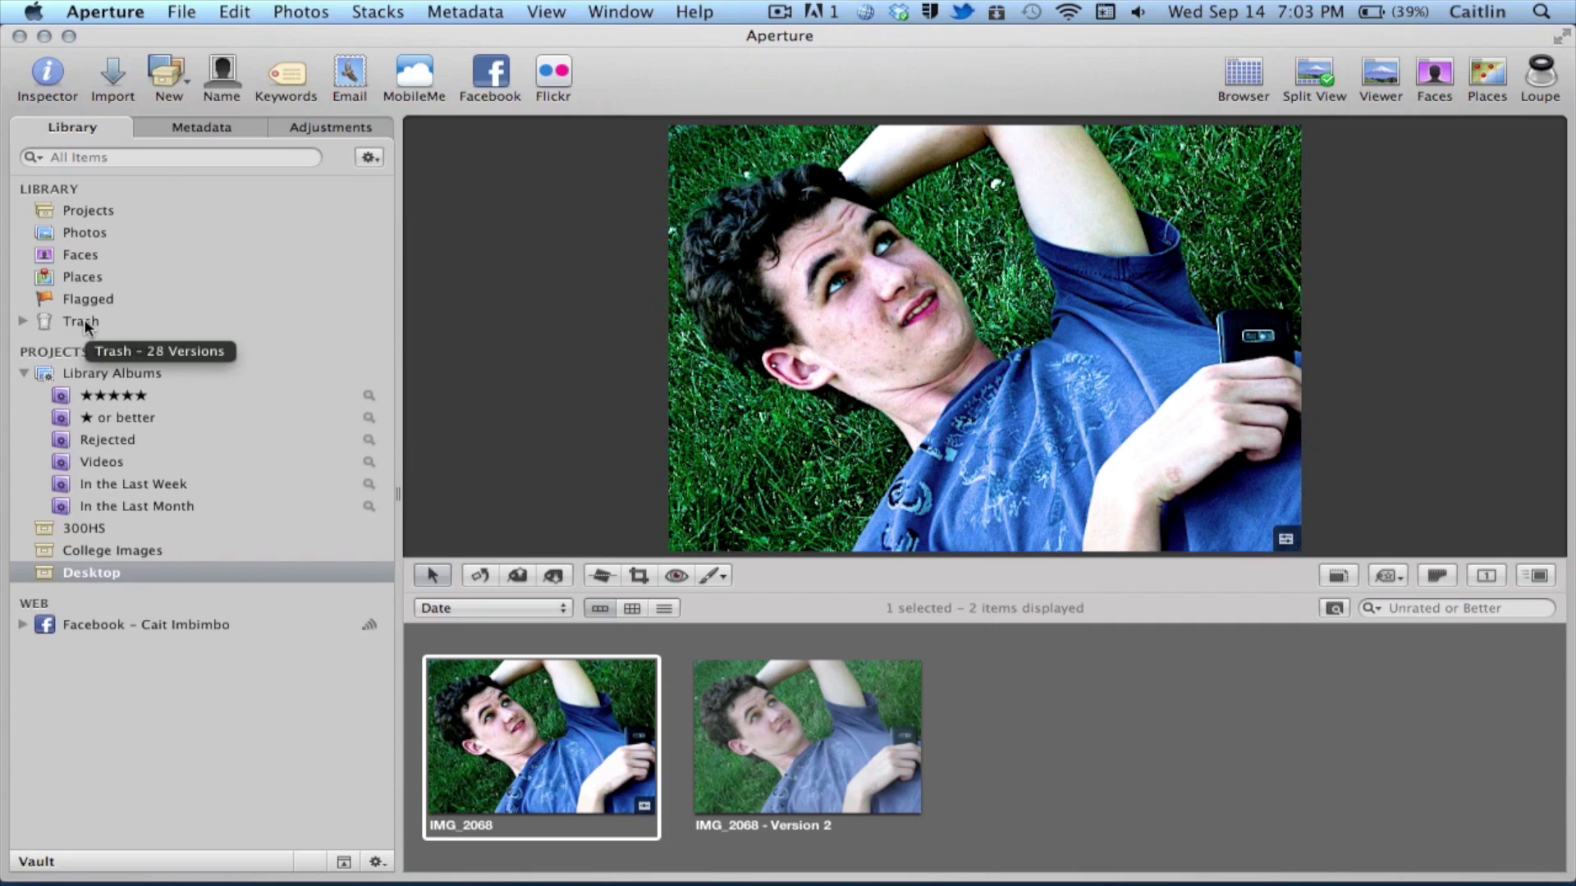
pyautogui.click(177, 129)
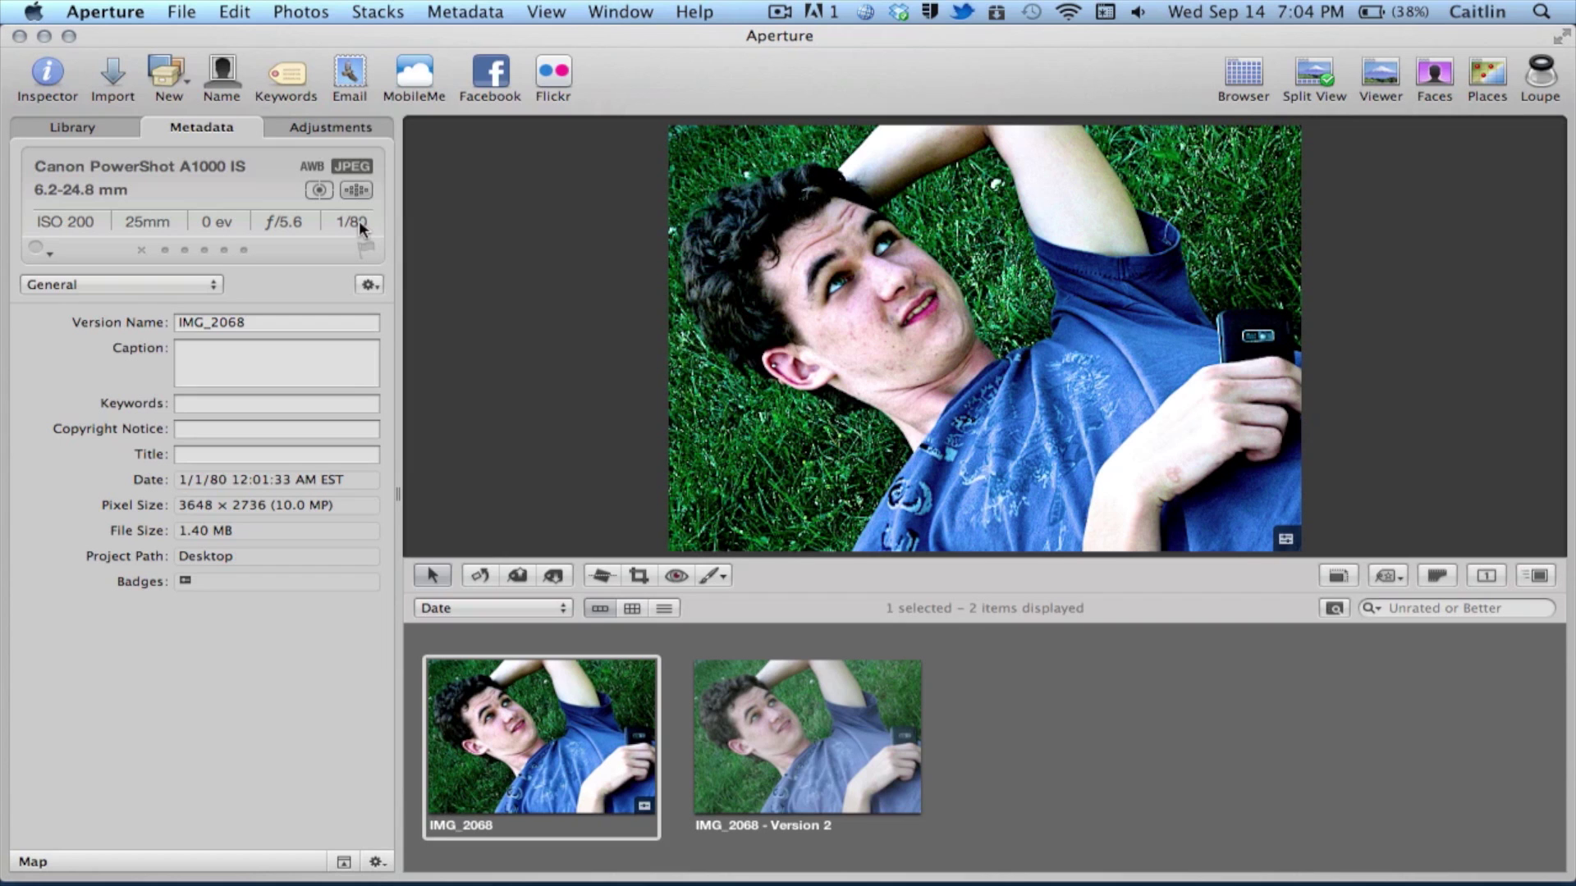
# Review IMG_2068's adjustments: contrast 0.3, definition 0.27, saturation 1.1, vibrancy 0.5, shadows 7.0, sharpen 0.5.
pyautogui.click(348, 124)
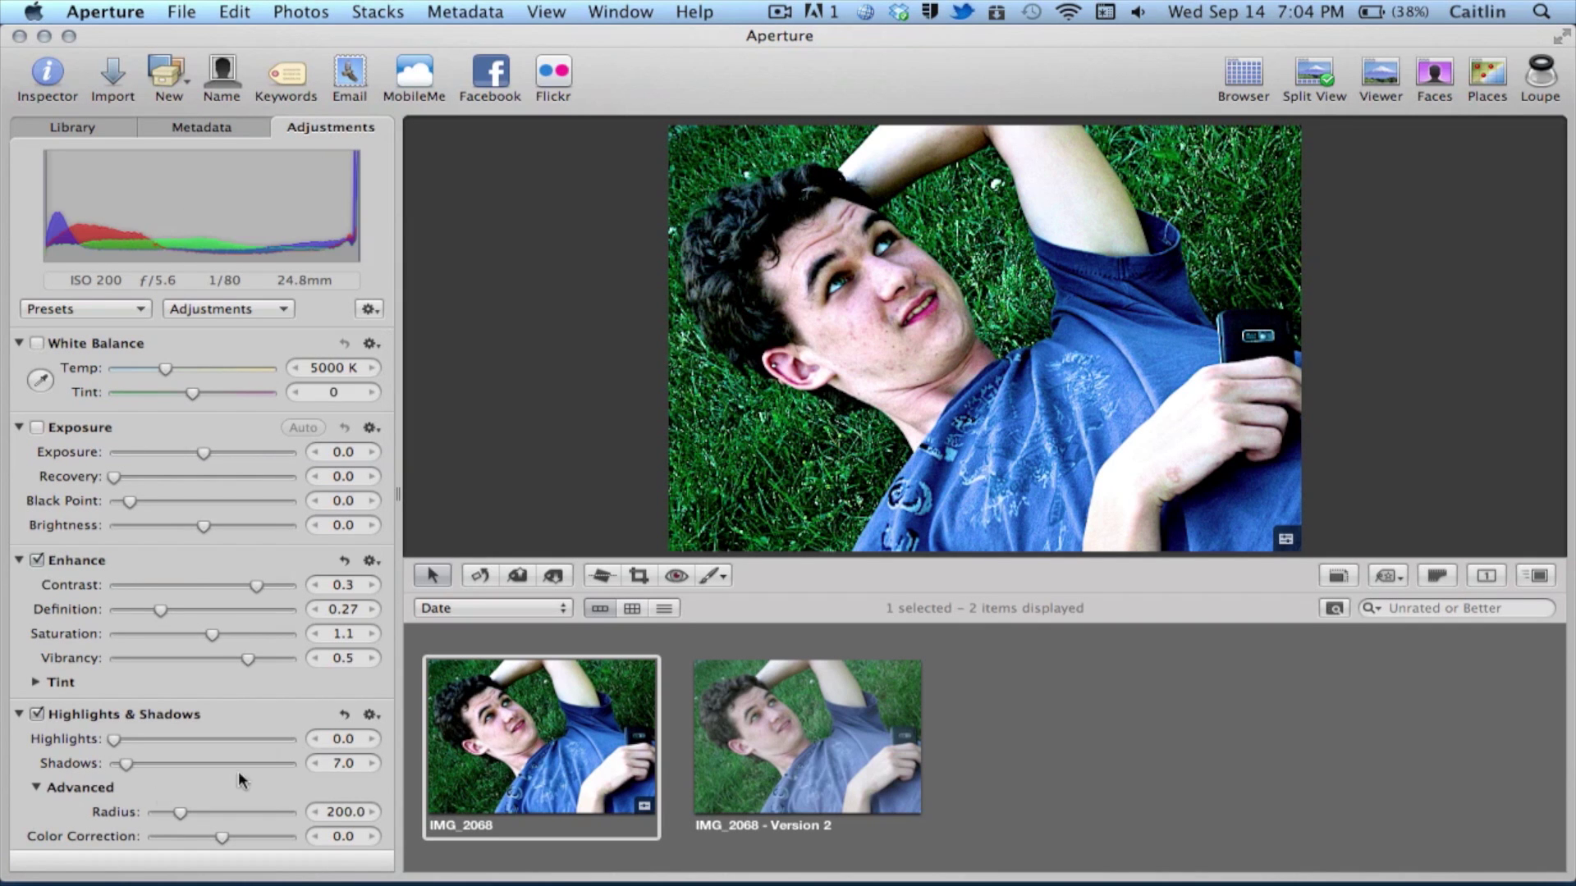
pyautogui.scroll(-10, 226, 574)
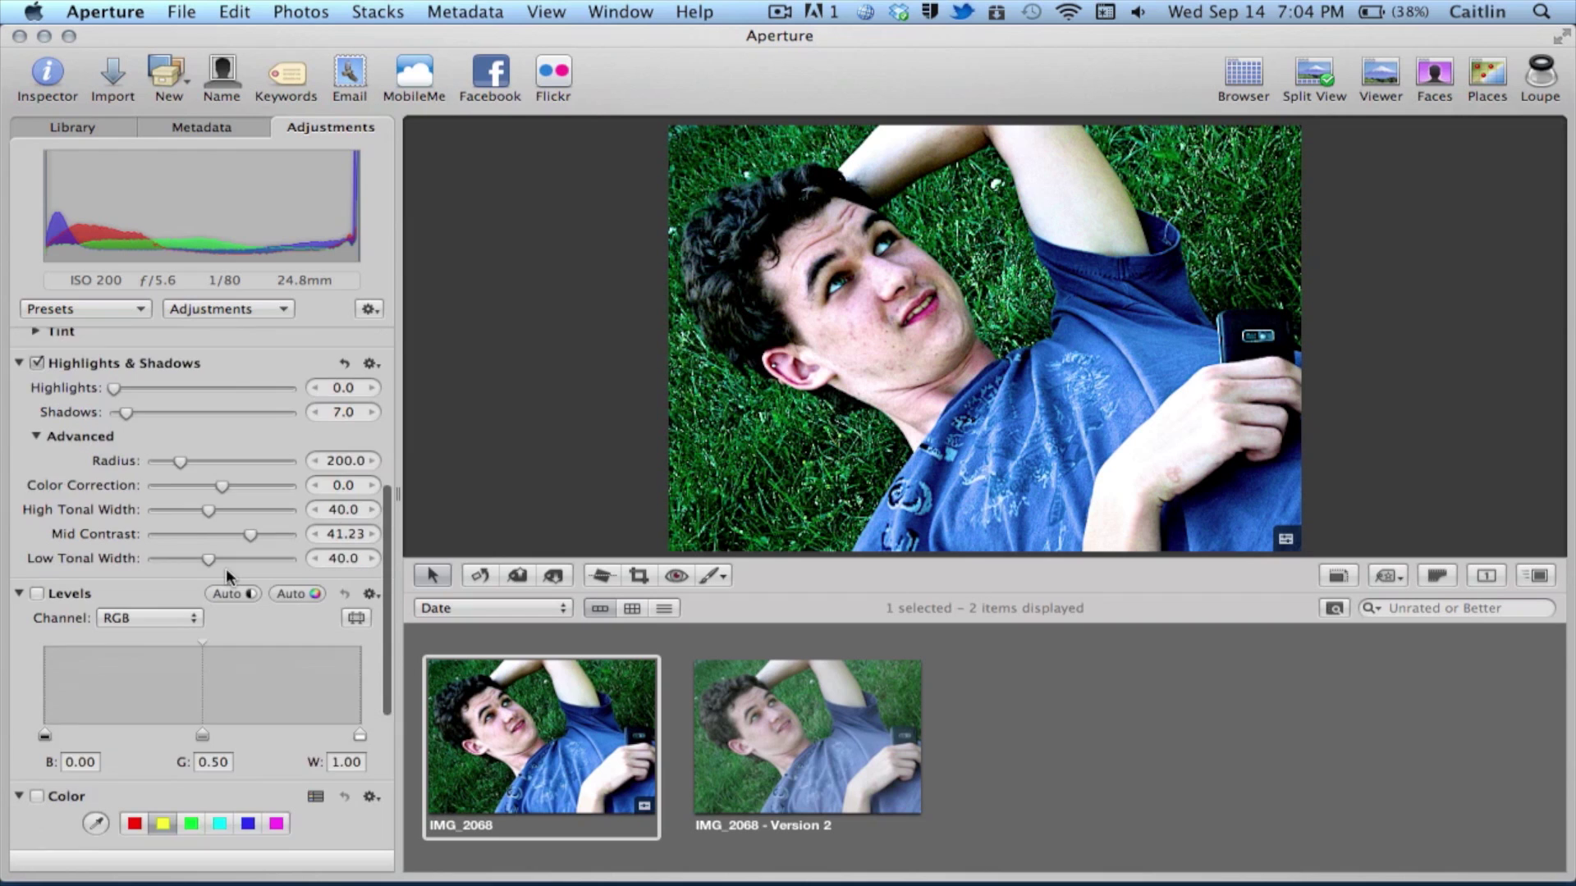
pyautogui.scroll(-6, 228, 578)
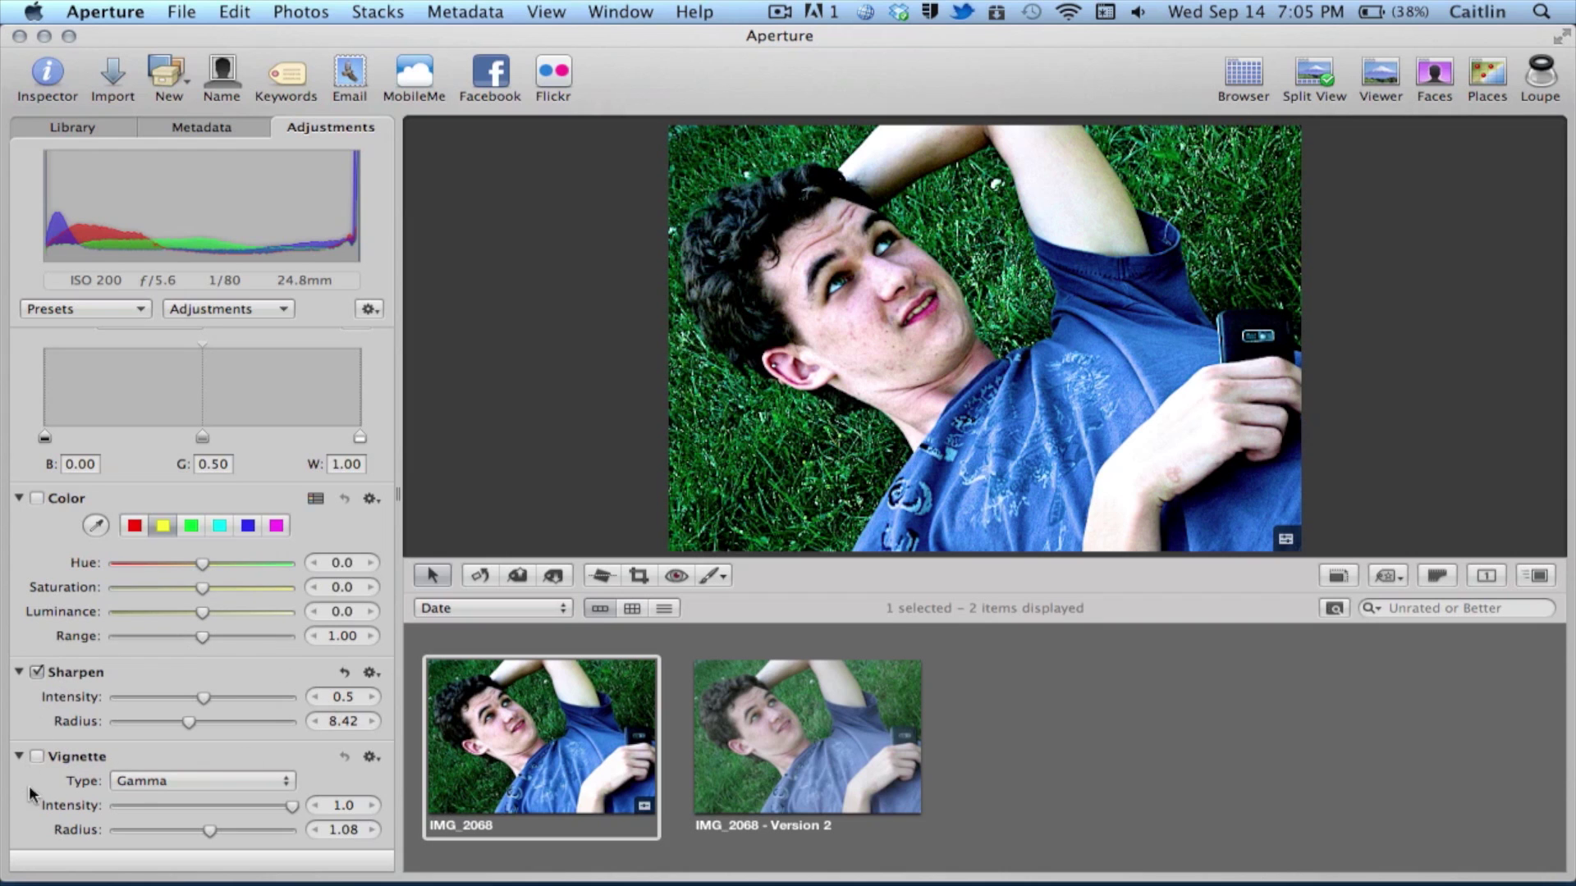
pyautogui.scroll(10, 255, 673)
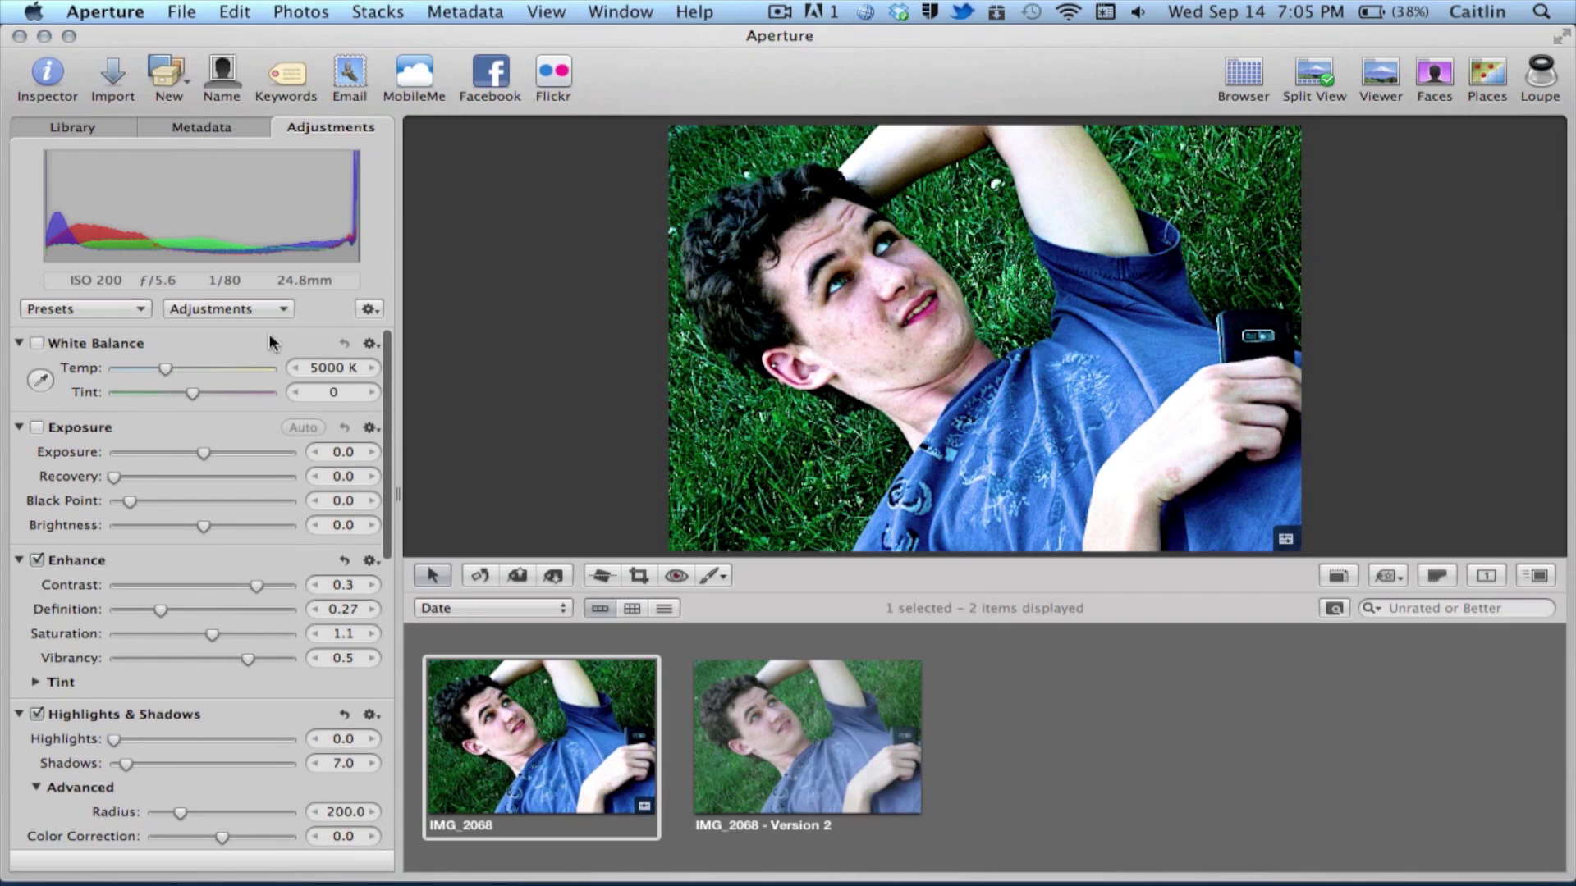
pyautogui.moveTo(202, 452)
pyautogui.mouseDown()
pyautogui.moveTo(122, 455)
pyautogui.moveTo(203, 453)
pyautogui.mouseUp()
pyautogui.click(124, 305)
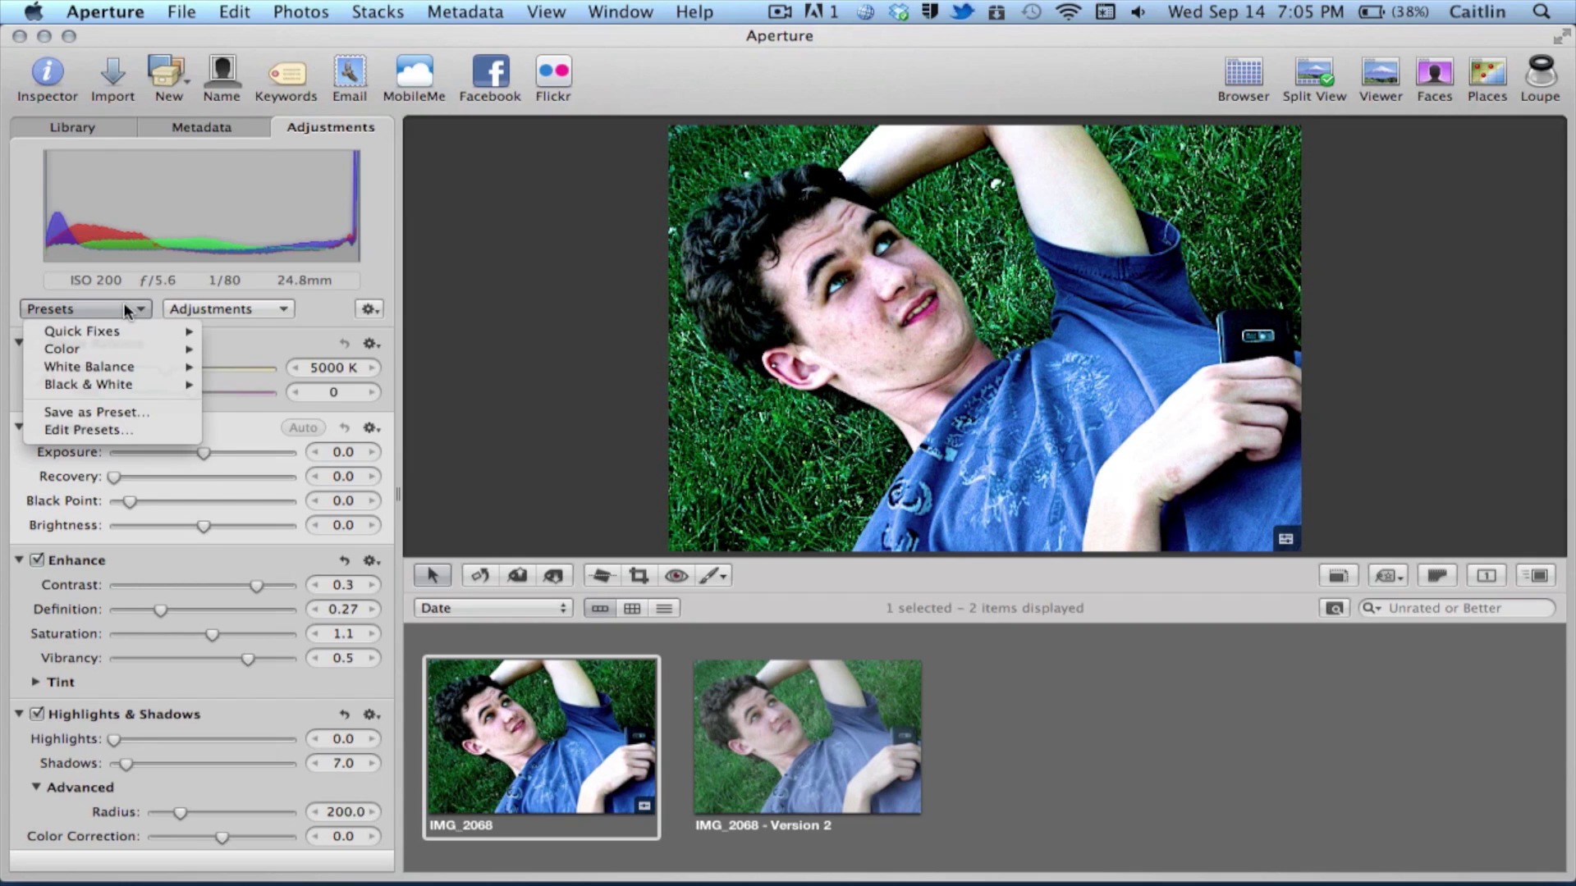
pyautogui.moveTo(122, 331)
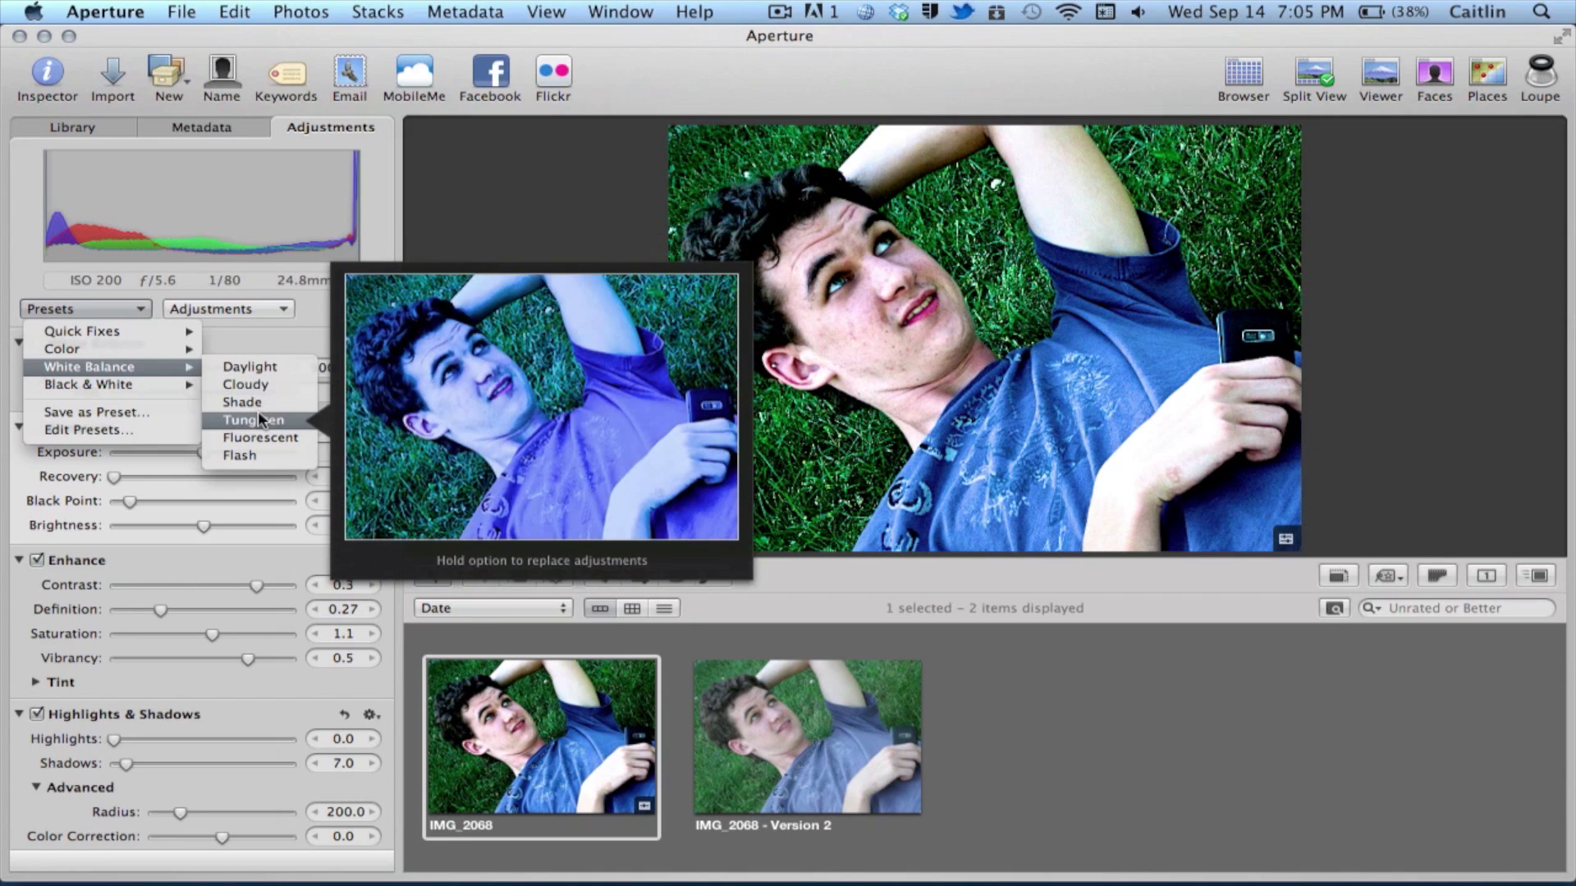
pyautogui.click(258, 410)
# Paint a Skin Smoothing quick brush over the forehead and cheek (Radius 10.0, Intensity 0.5).
pyautogui.click(224, 309)
pyautogui.moveTo(218, 333)
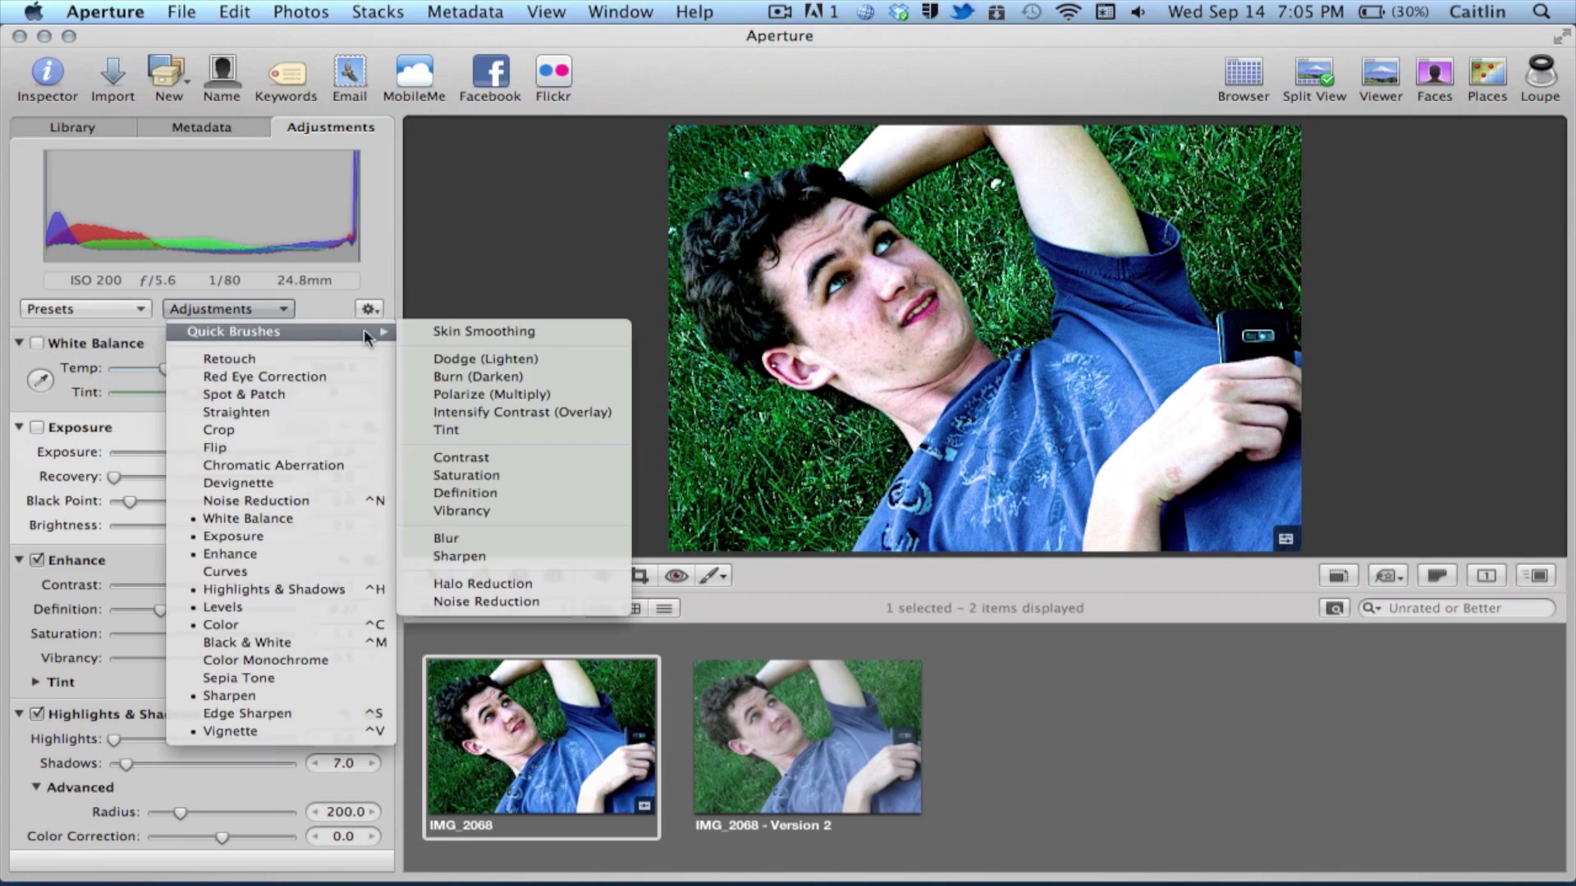
pyautogui.click(493, 332)
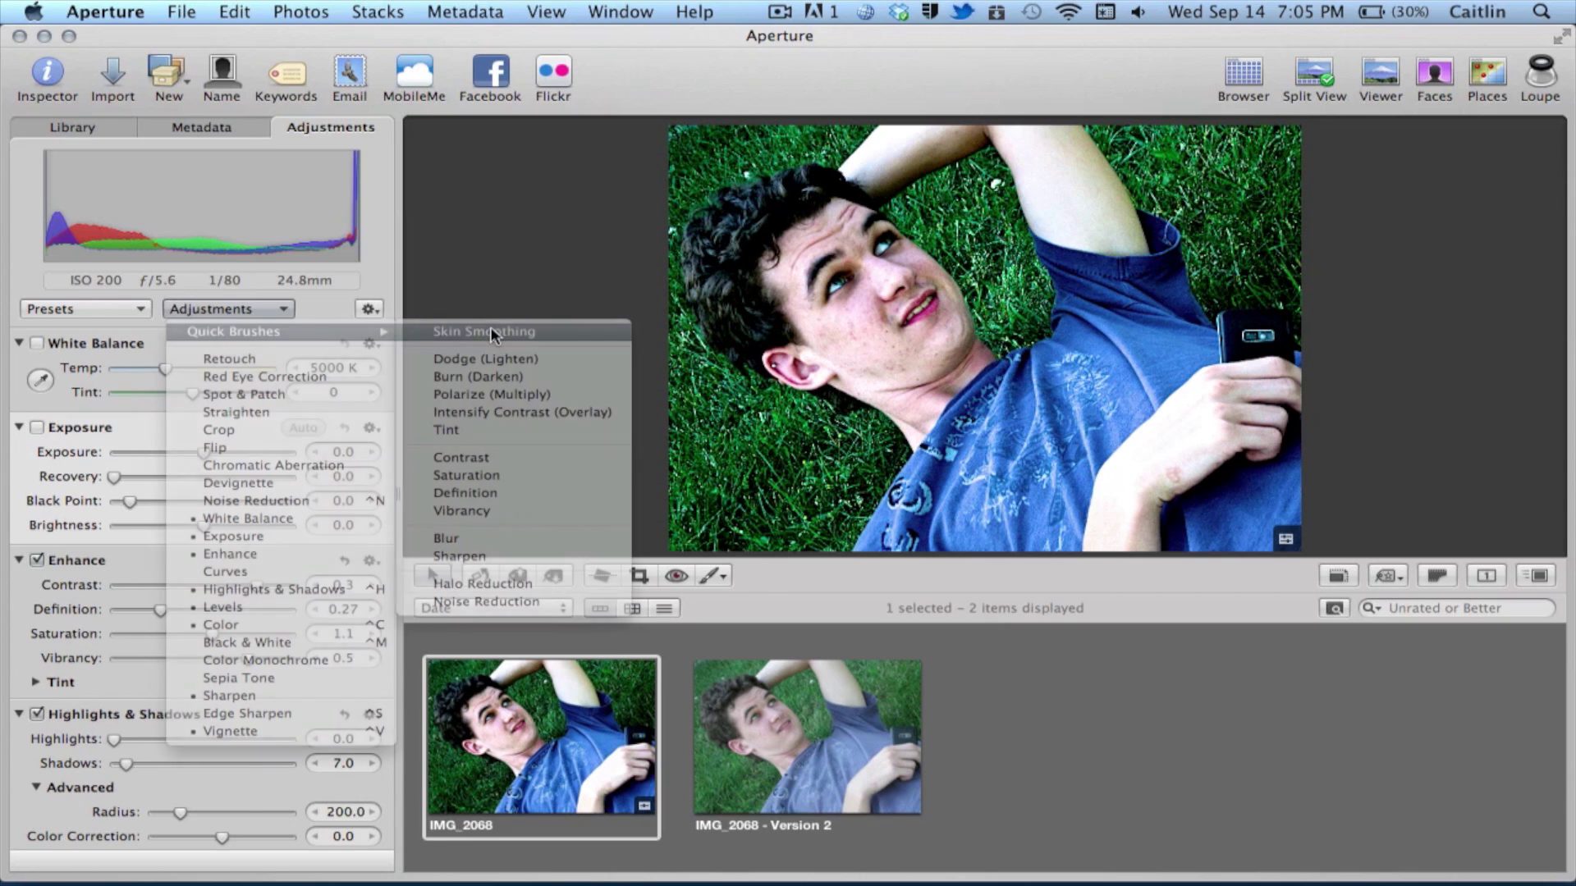
pyautogui.moveTo(791, 243)
pyautogui.mouseDown()
pyautogui.moveTo(822, 317)
pyautogui.moveTo(859, 309)
pyautogui.moveTo(842, 355)
pyautogui.moveTo(797, 275)
pyautogui.moveTo(815, 229)
pyautogui.moveTo(885, 274)
pyautogui.mouseUp()
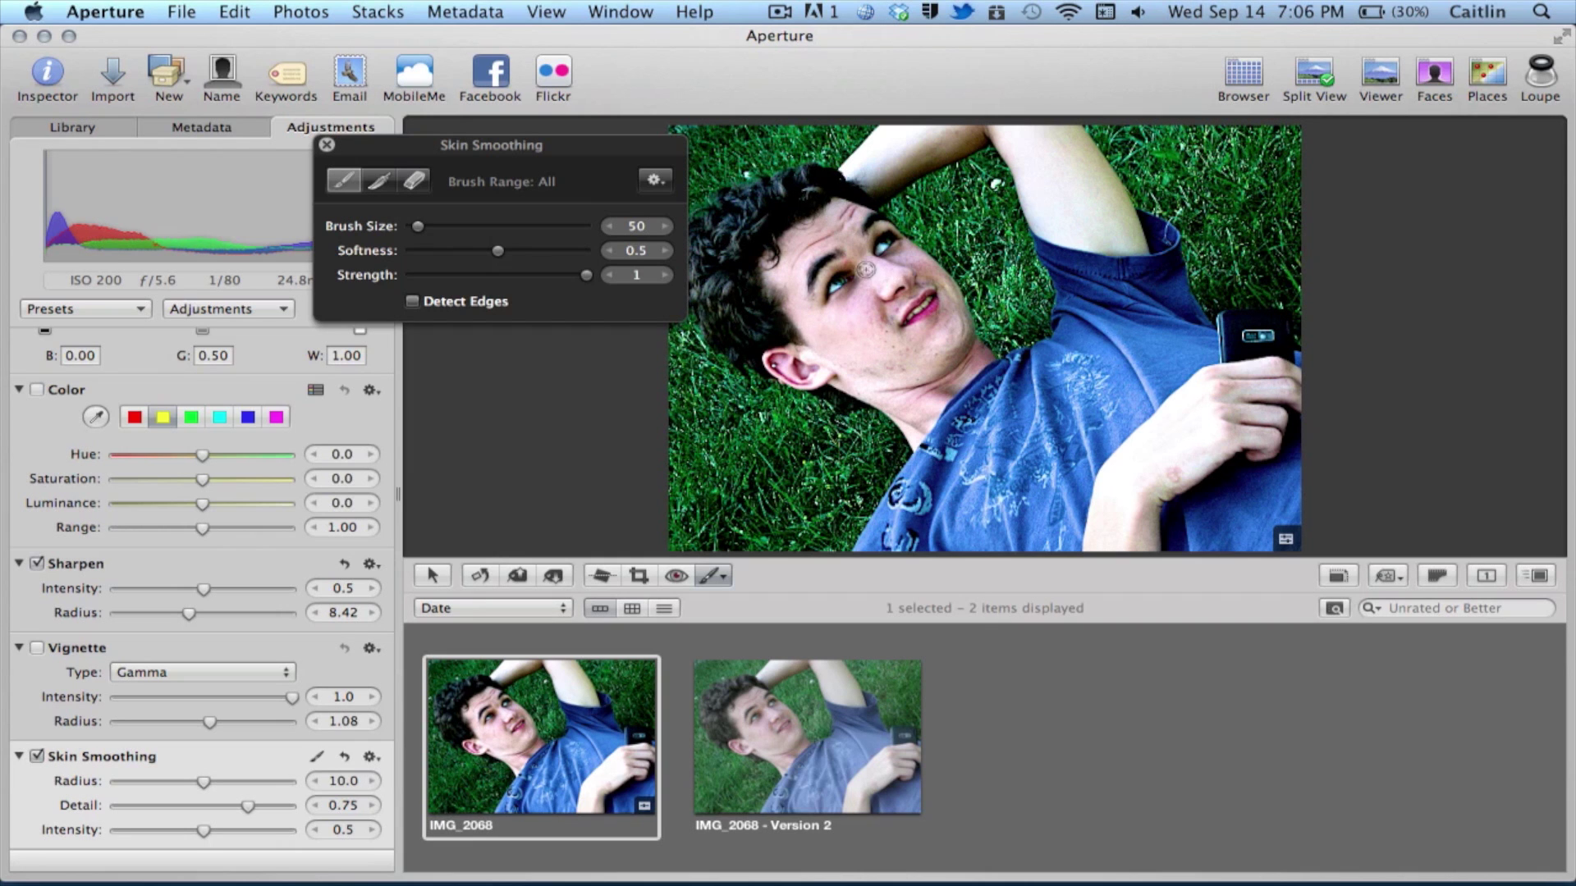
pyautogui.click(228, 308)
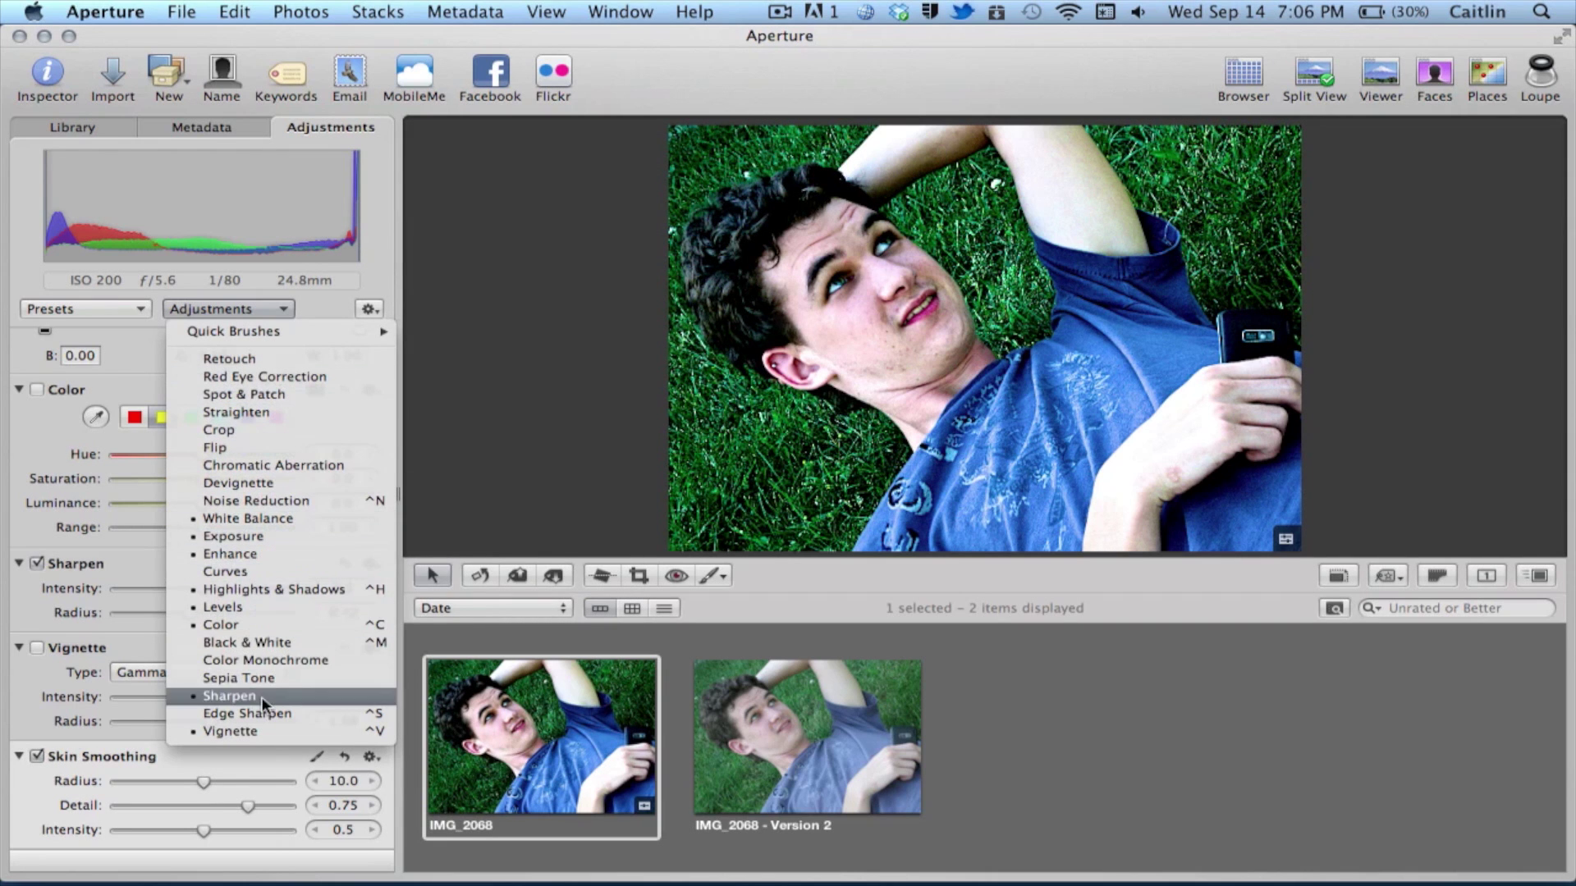
# Dismiss the adjustments list, toggle the Inspector off and on, and show the New item options.
pyautogui.click(218, 308)
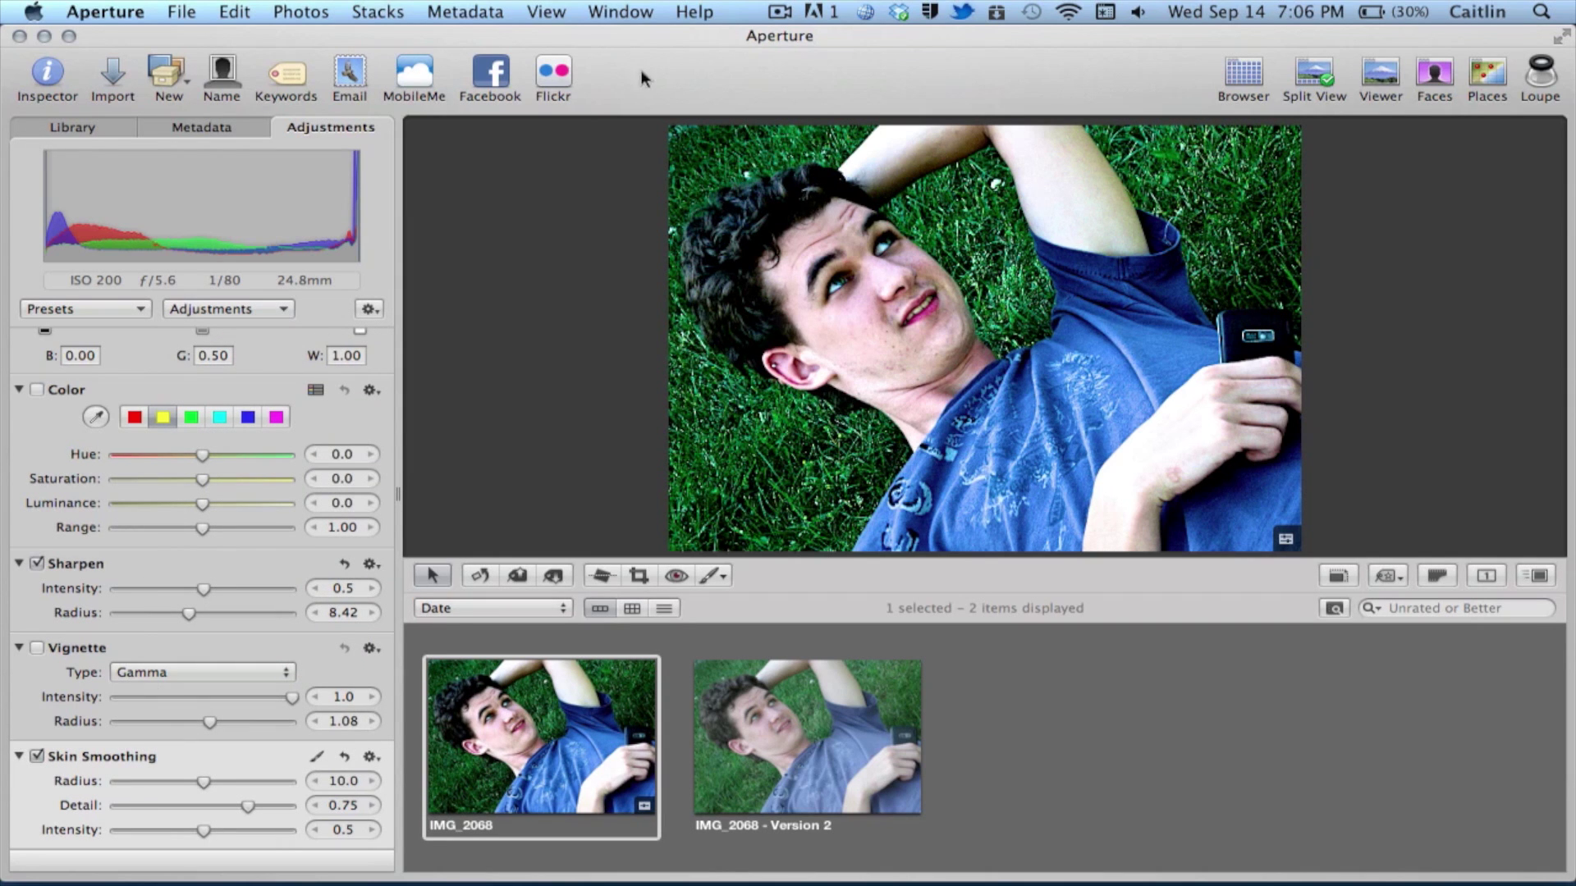
pyautogui.click(49, 72)
pyautogui.click(49, 71)
pyautogui.click(180, 74)
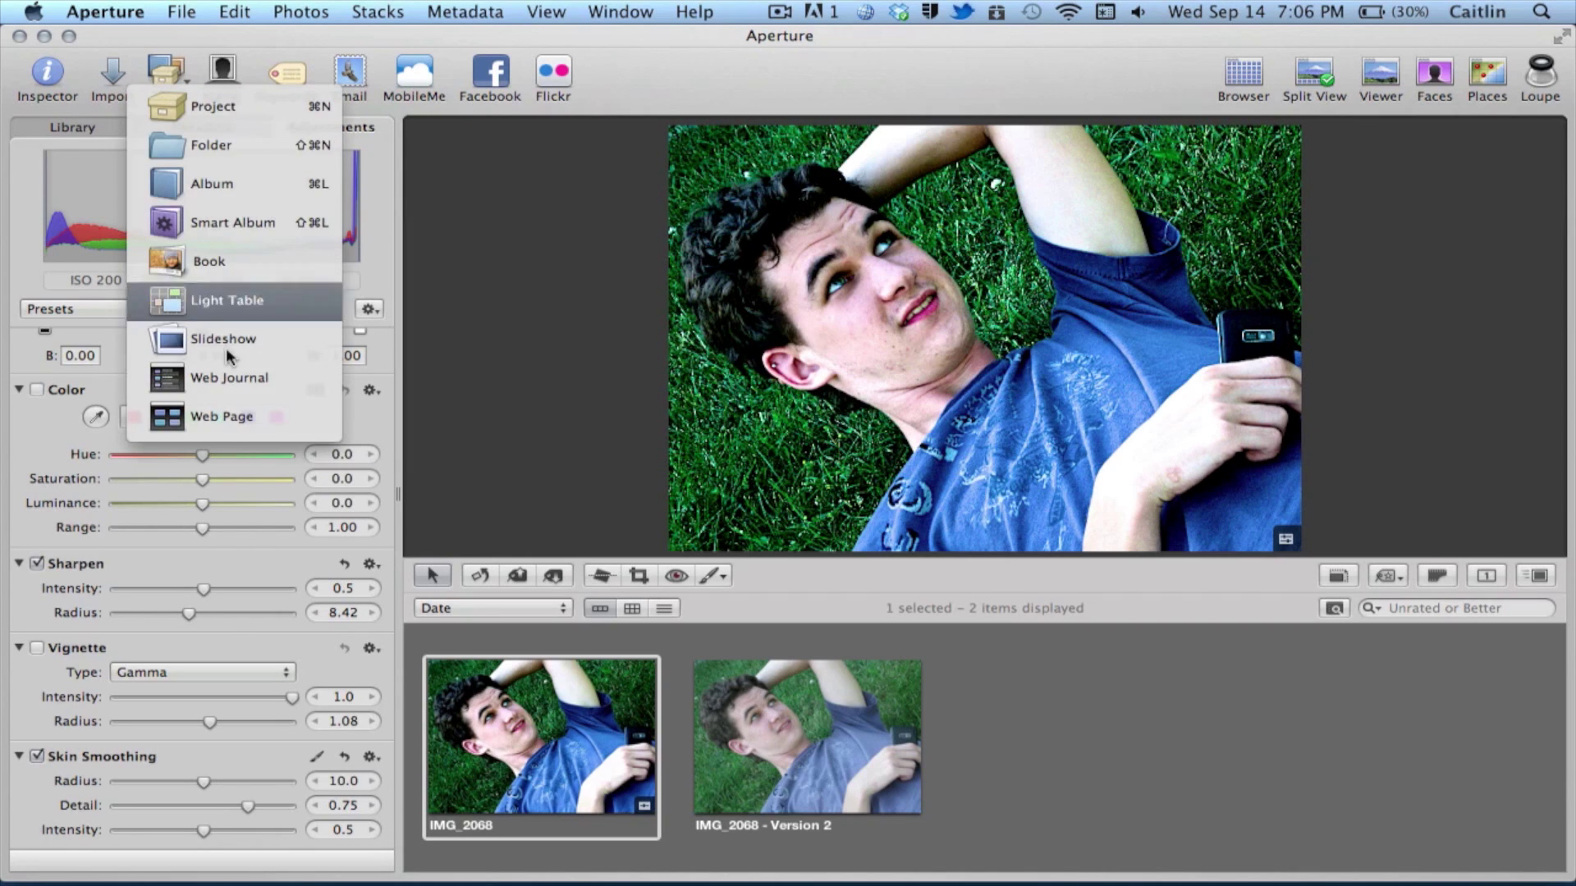
# Close the New list, briefly toggle face naming, then open and close the Keywords window.
pyautogui.click(164, 65)
pyautogui.click(223, 73)
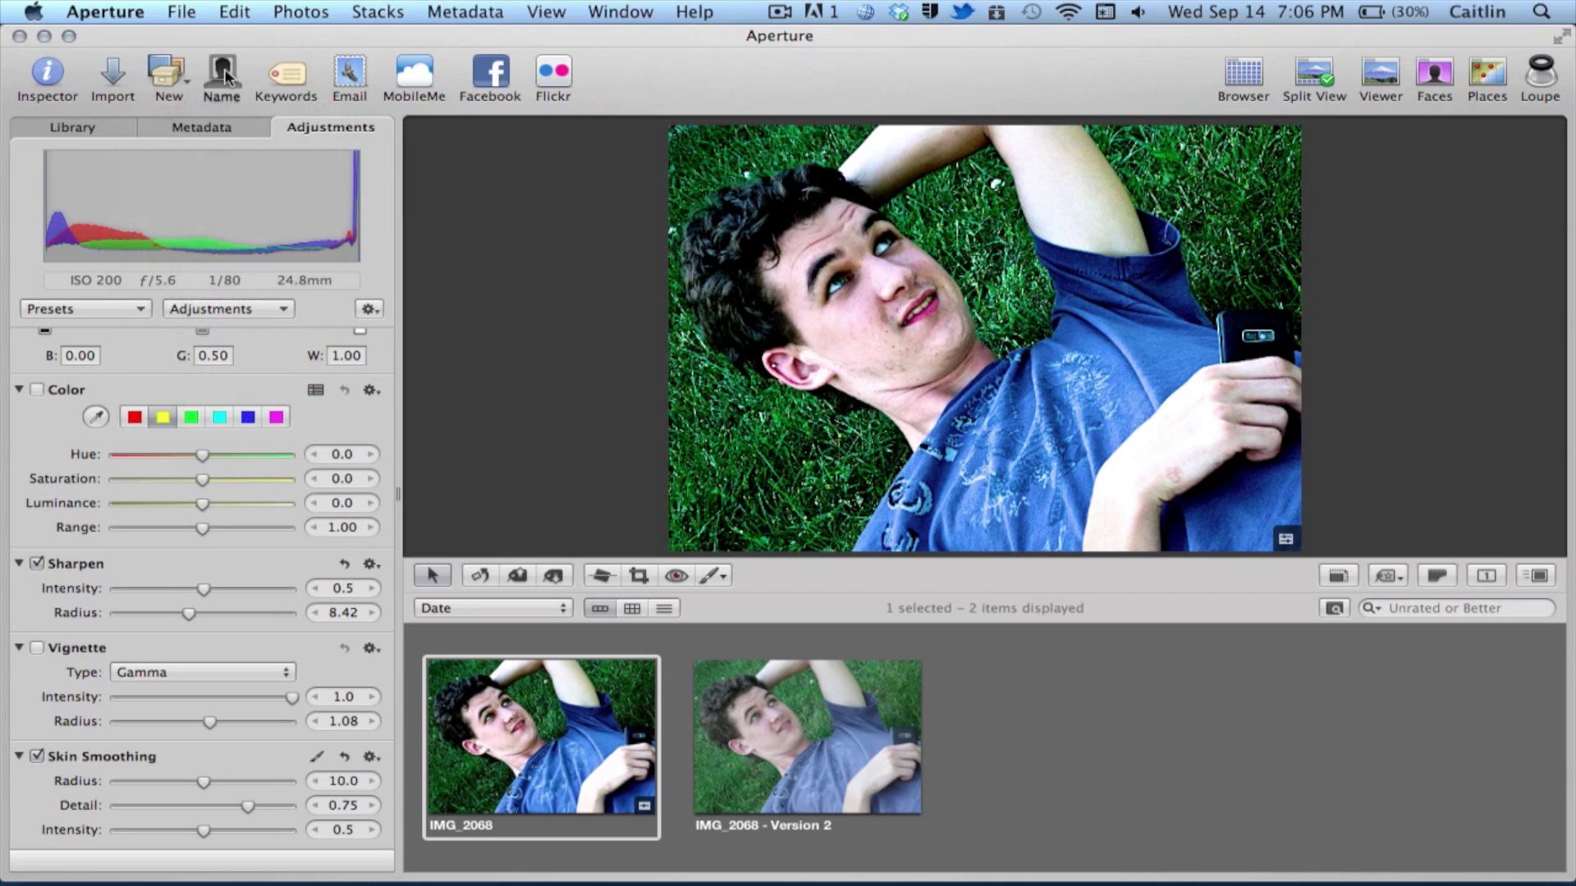
pyautogui.click(226, 75)
pyautogui.click(287, 72)
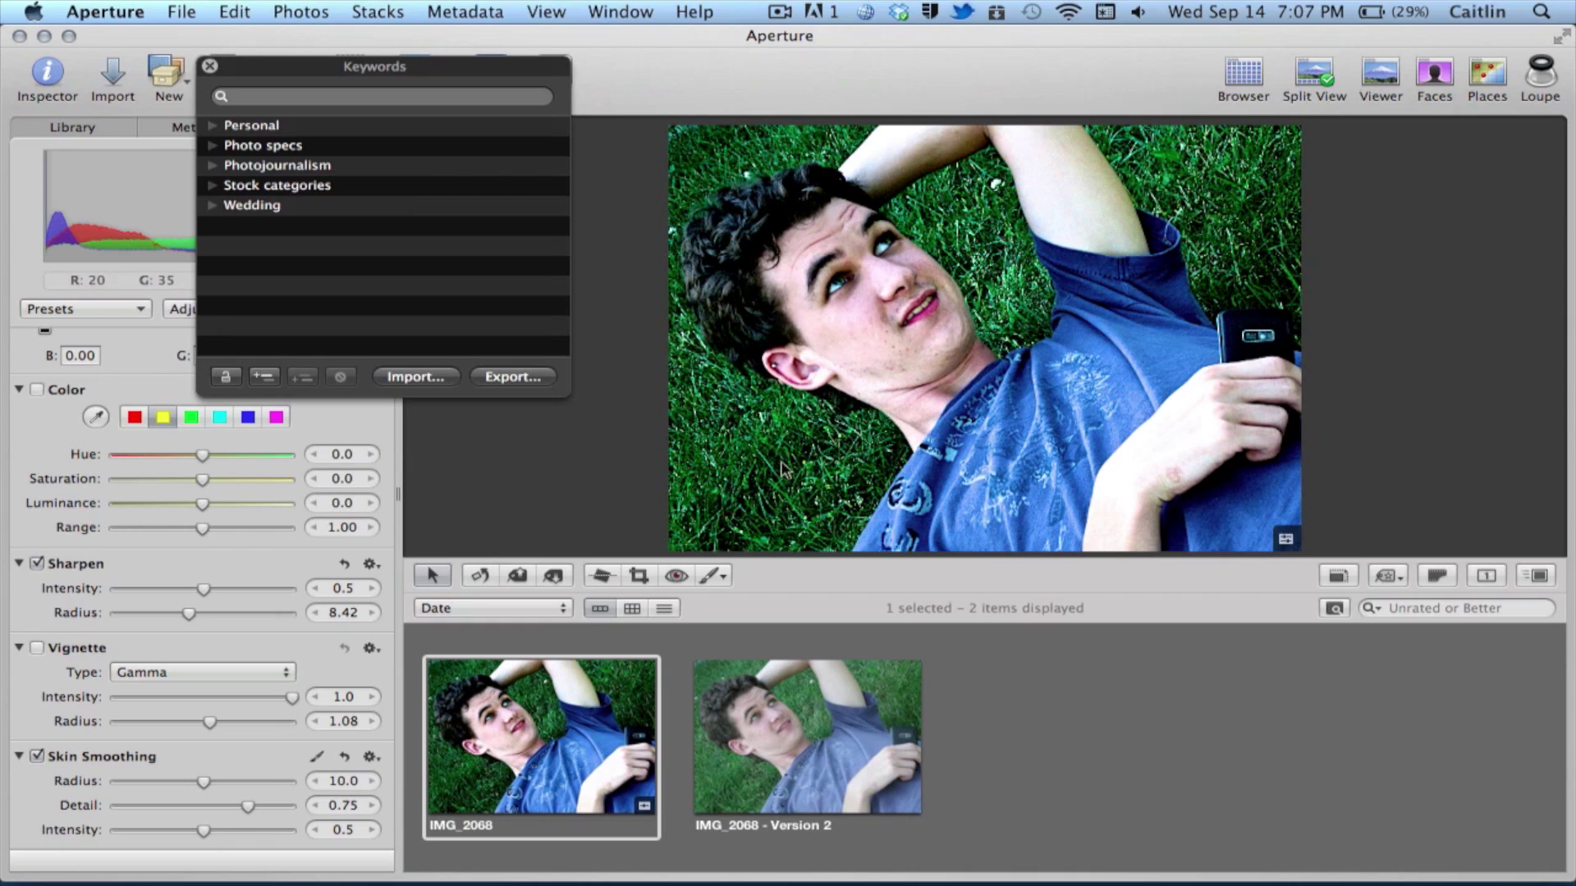
pyautogui.click(210, 66)
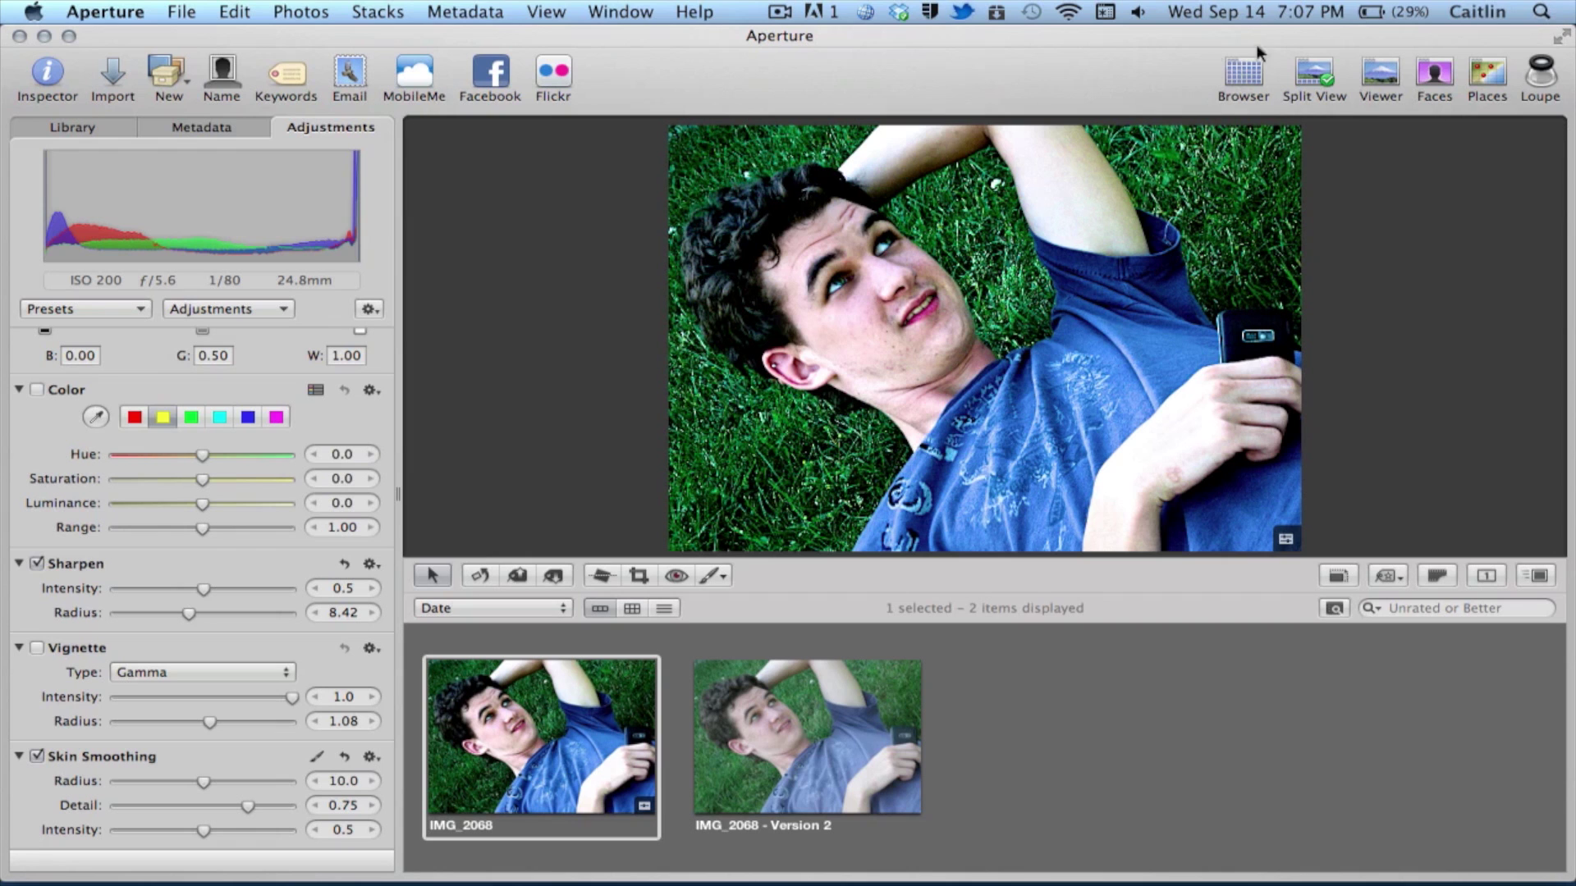
# Cycle through Browser, Viewer, Faces and Places views, then return to Split View with the Loupe on.
pyautogui.click(1237, 88)
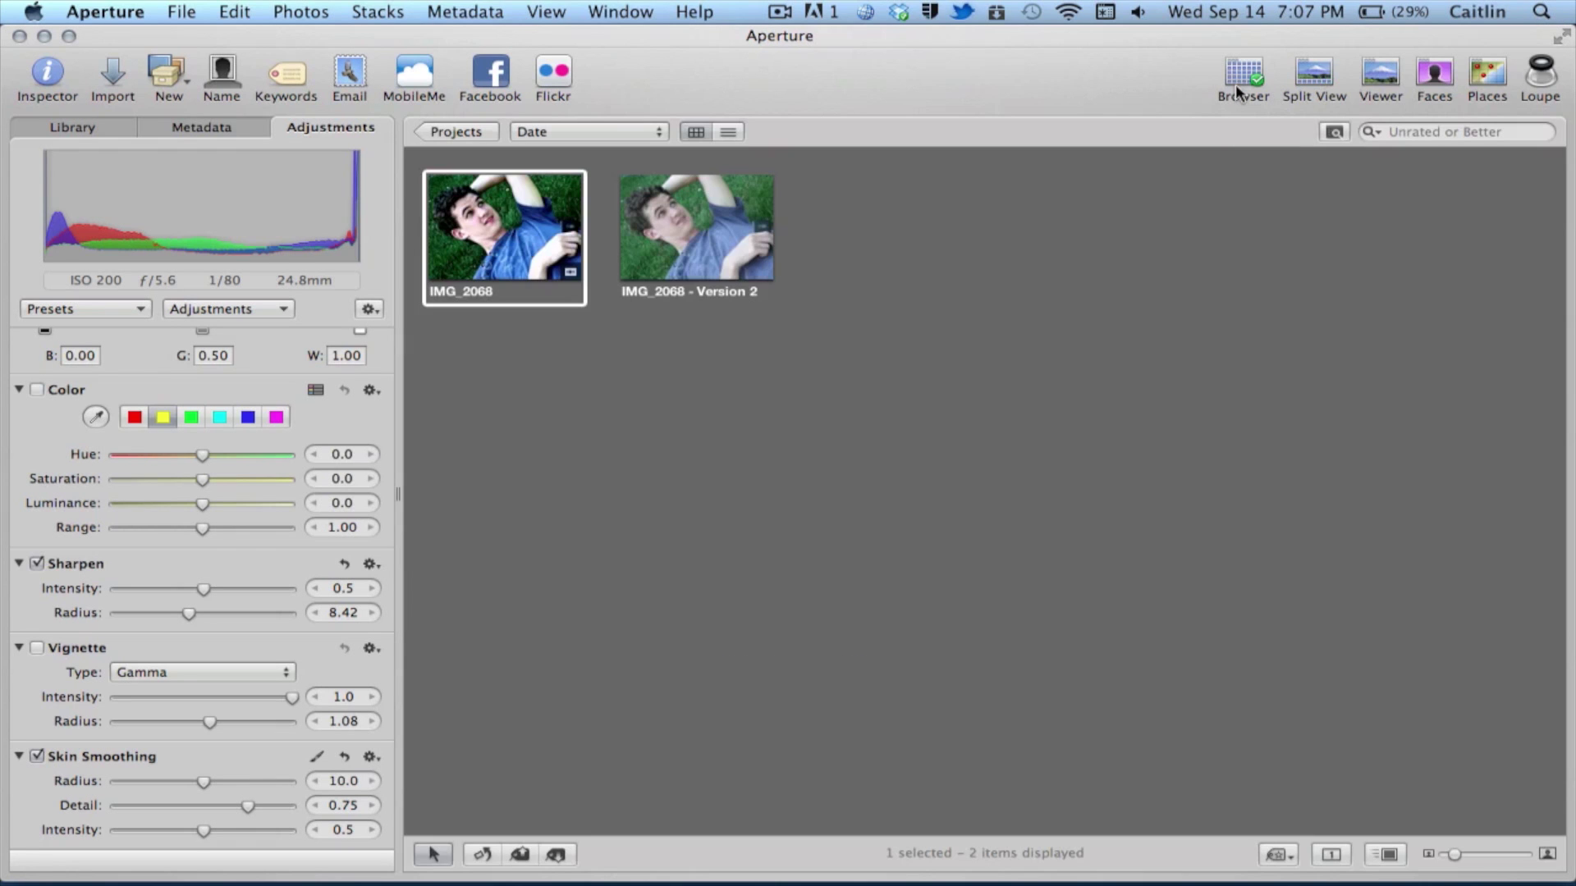
pyautogui.click(1317, 81)
pyautogui.click(1386, 85)
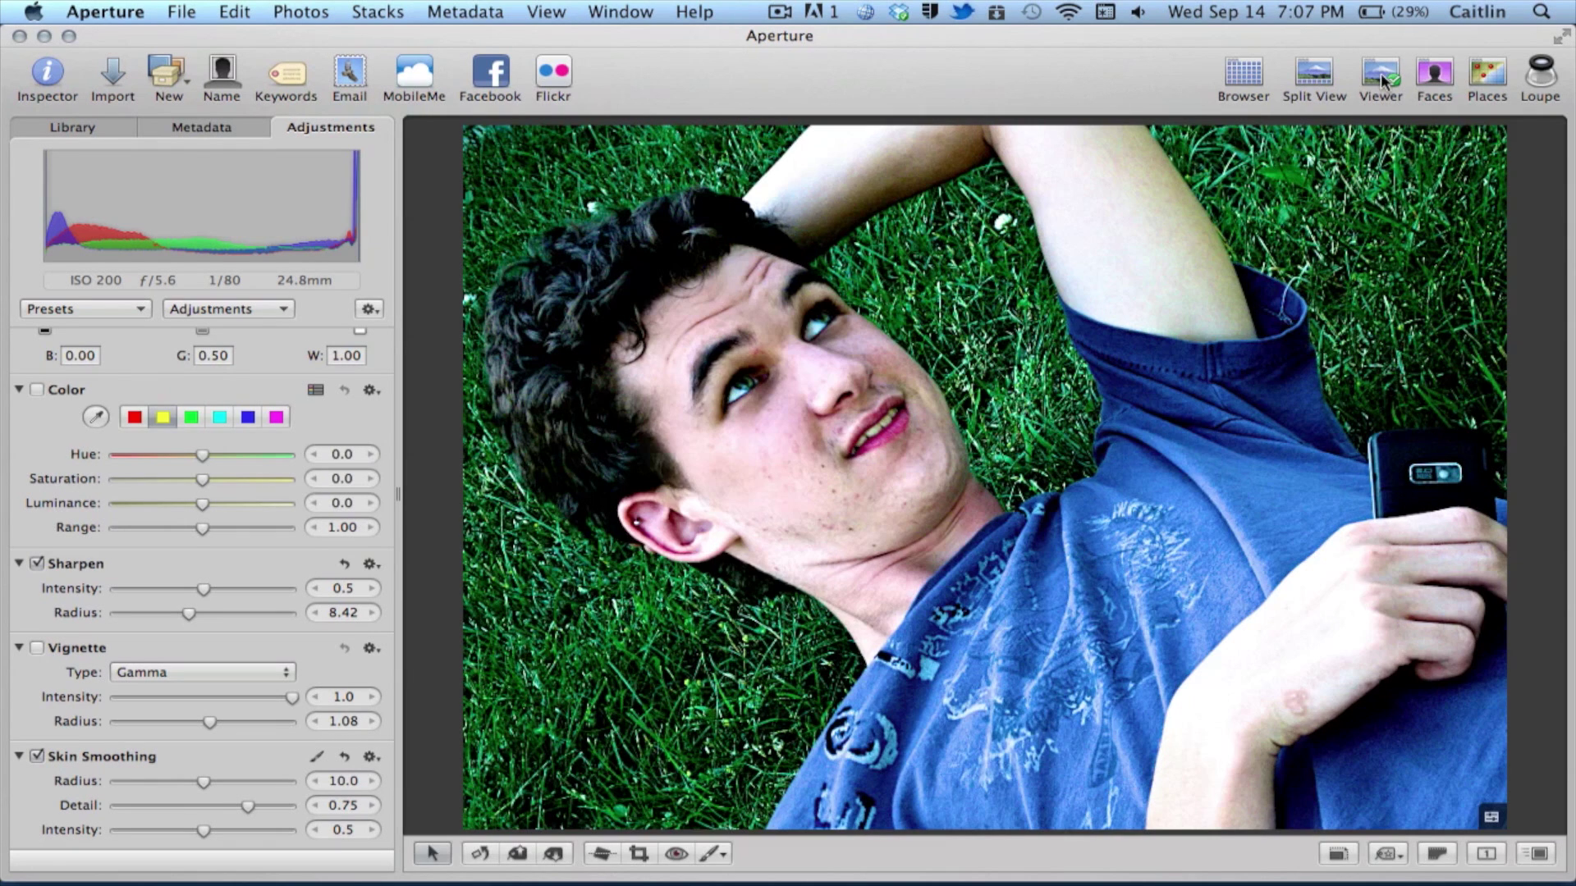
pyautogui.click(1423, 82)
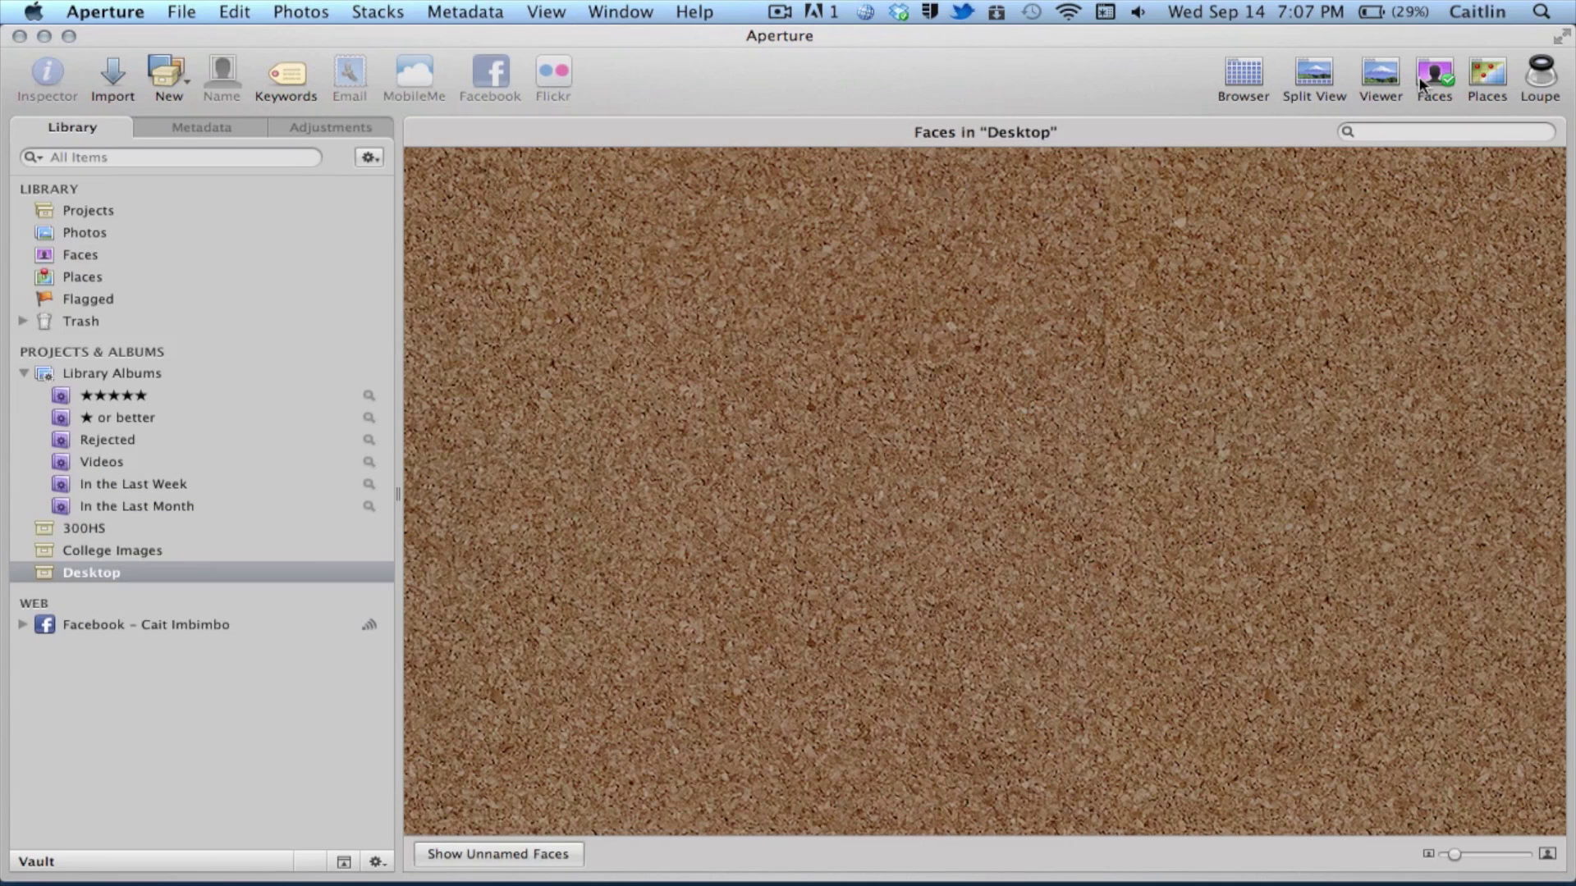
pyautogui.click(1489, 74)
pyautogui.click(1539, 84)
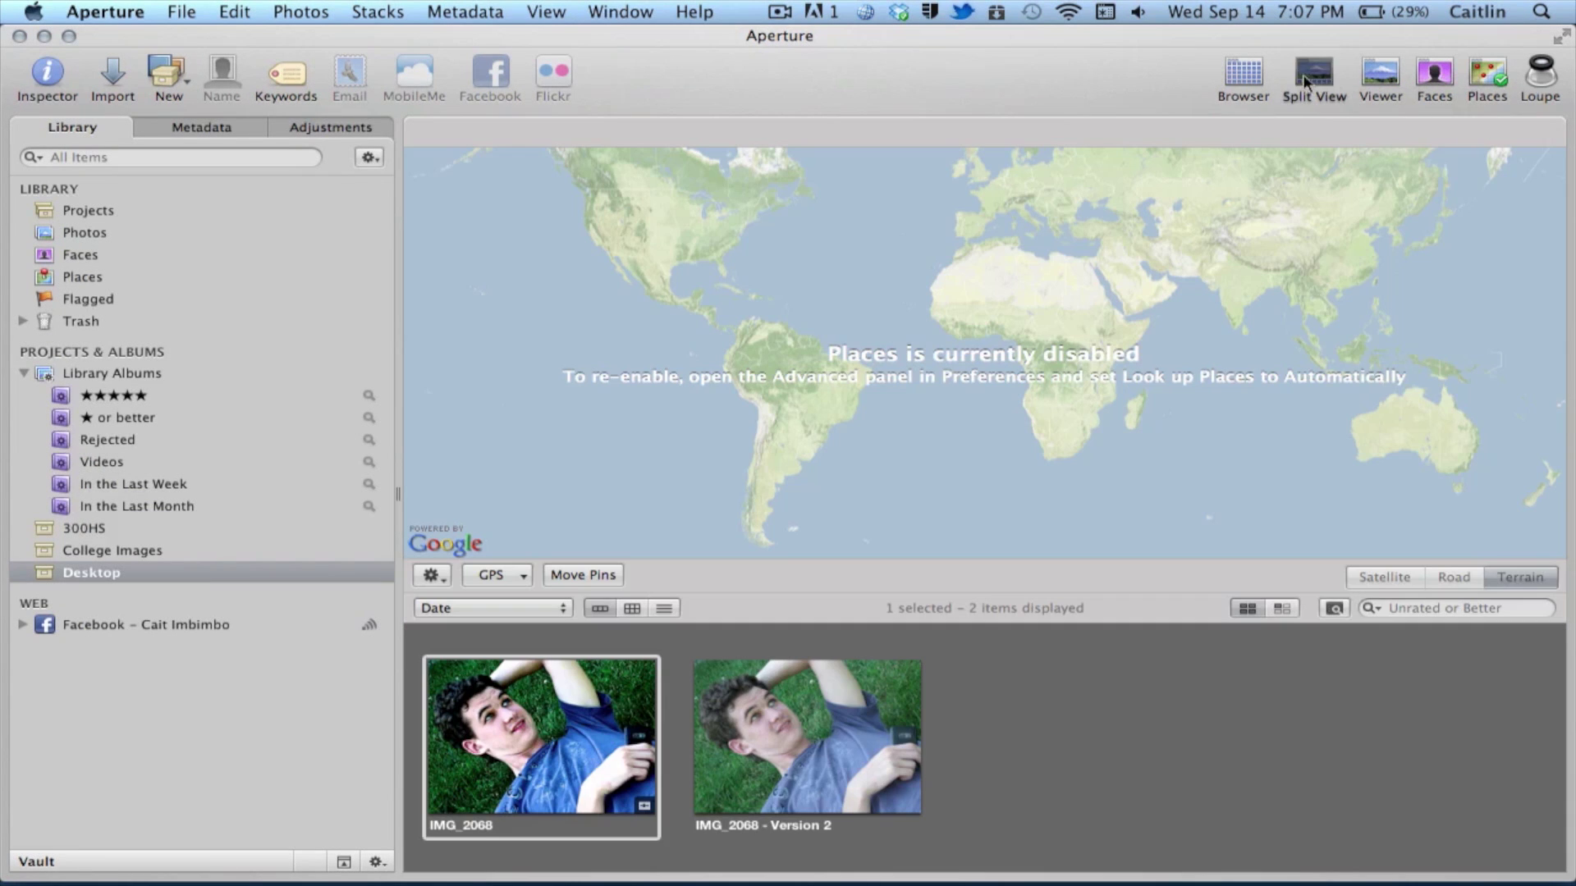
pyautogui.click(1540, 81)
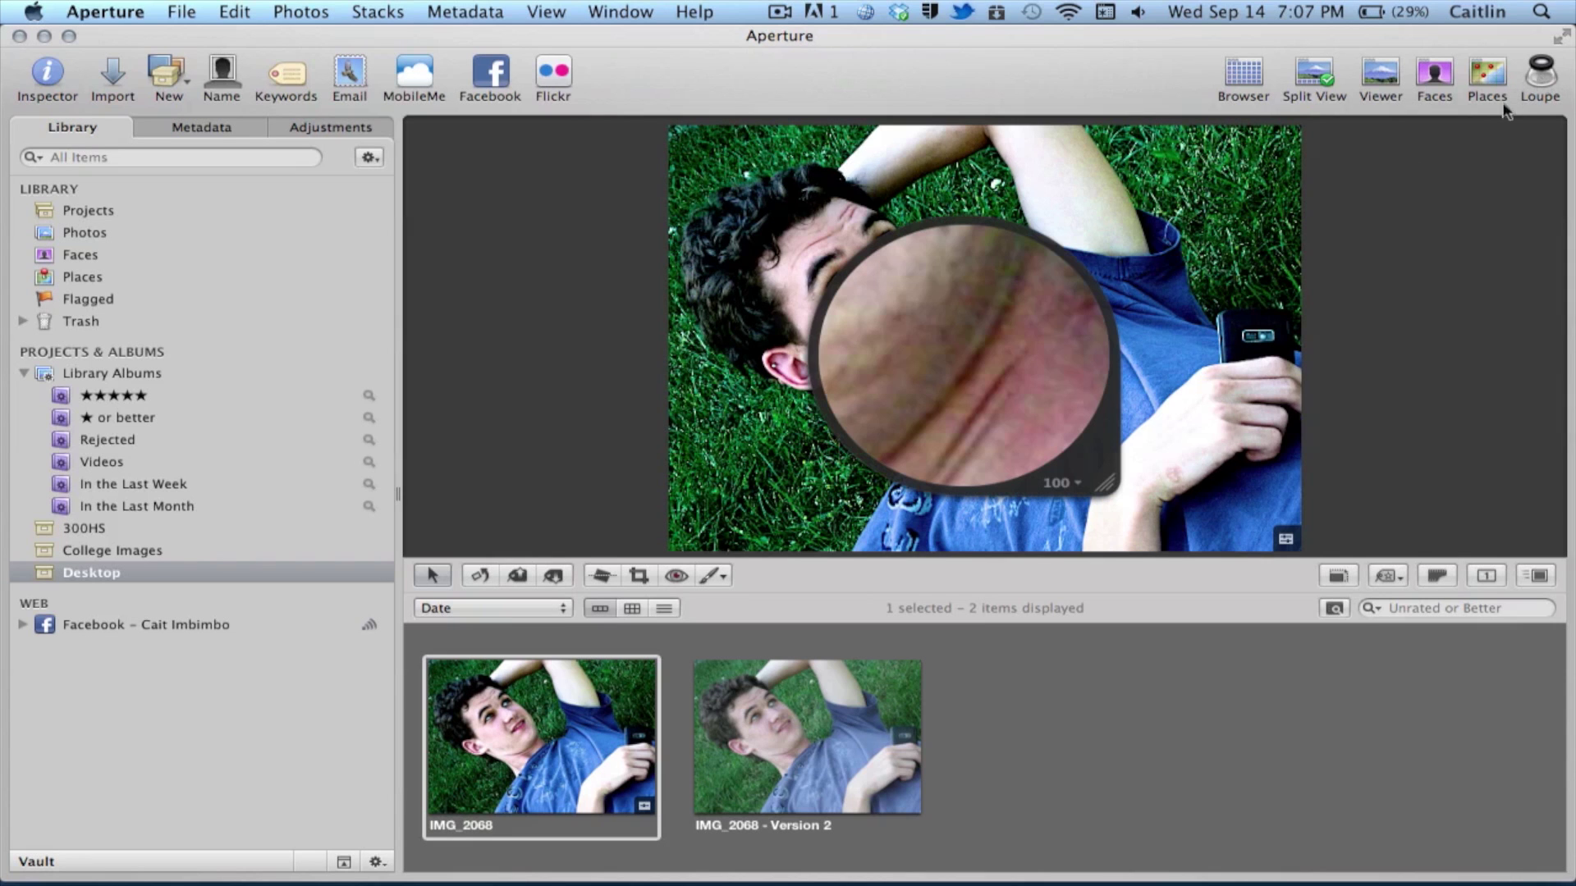
# Inspect the face with the Loupe, hide it, and show IMG_2068's adjustment settings again.
pyautogui.moveTo(1018, 319); pyautogui.dragTo(888, 251)
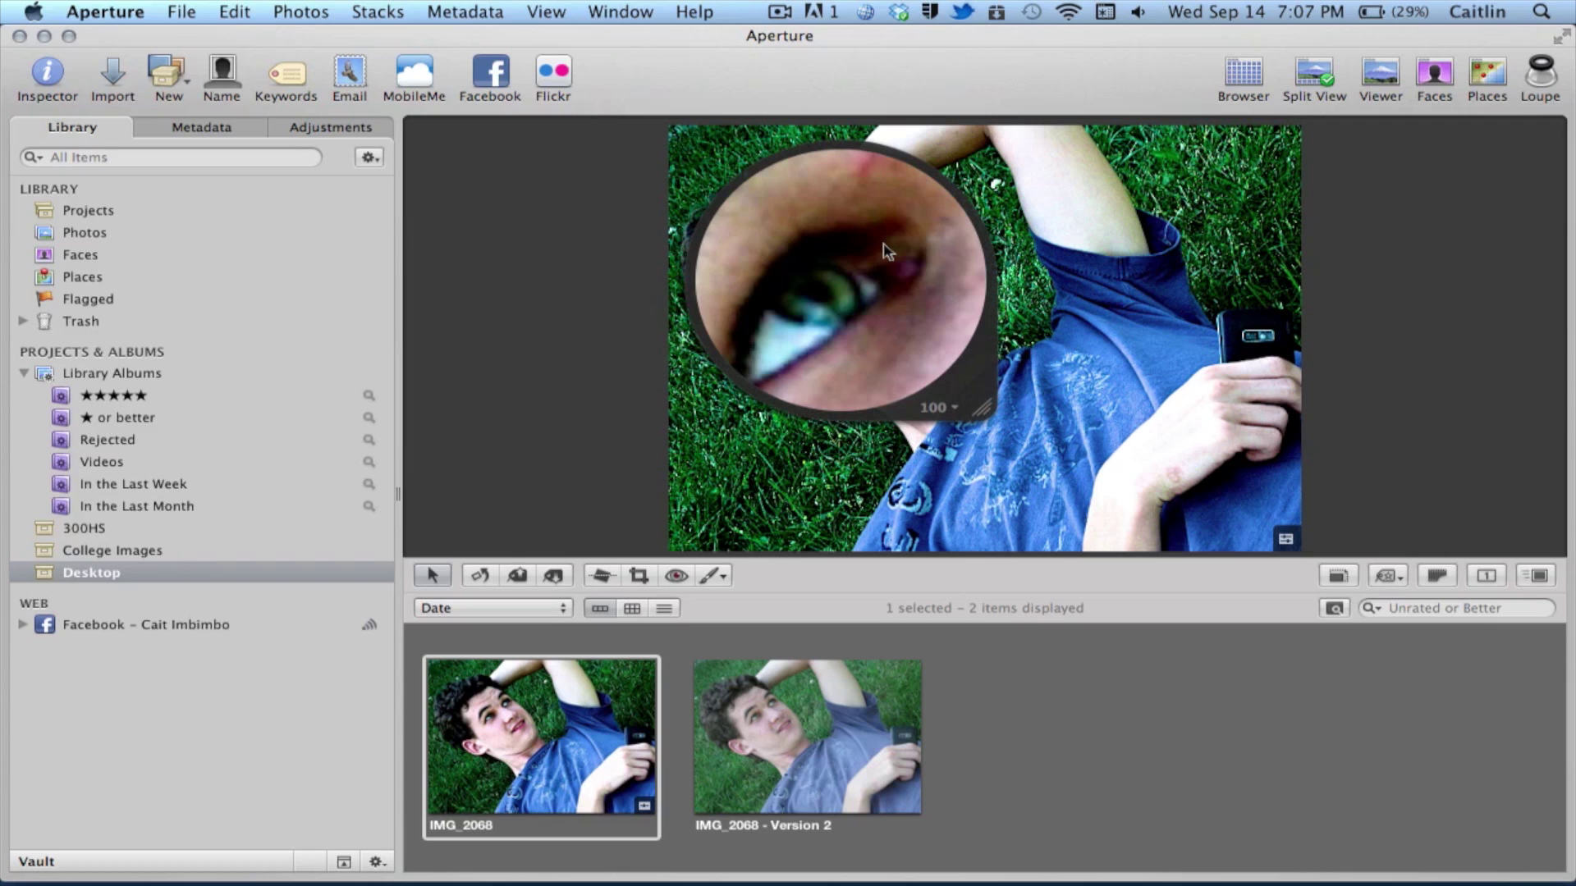
pyautogui.click(1541, 79)
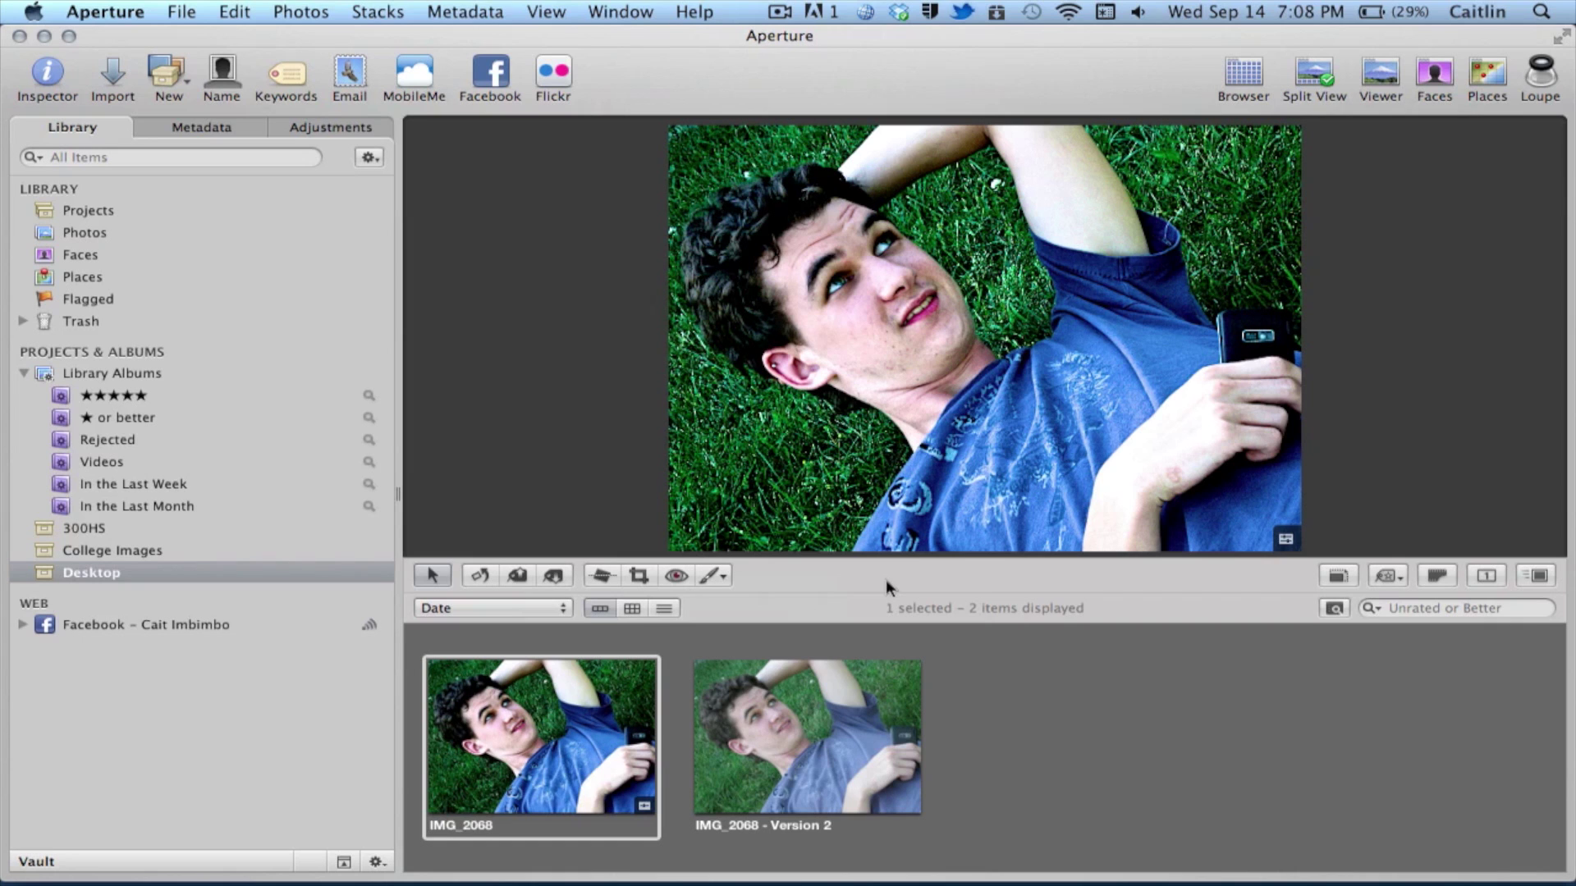
pyautogui.click(326, 130)
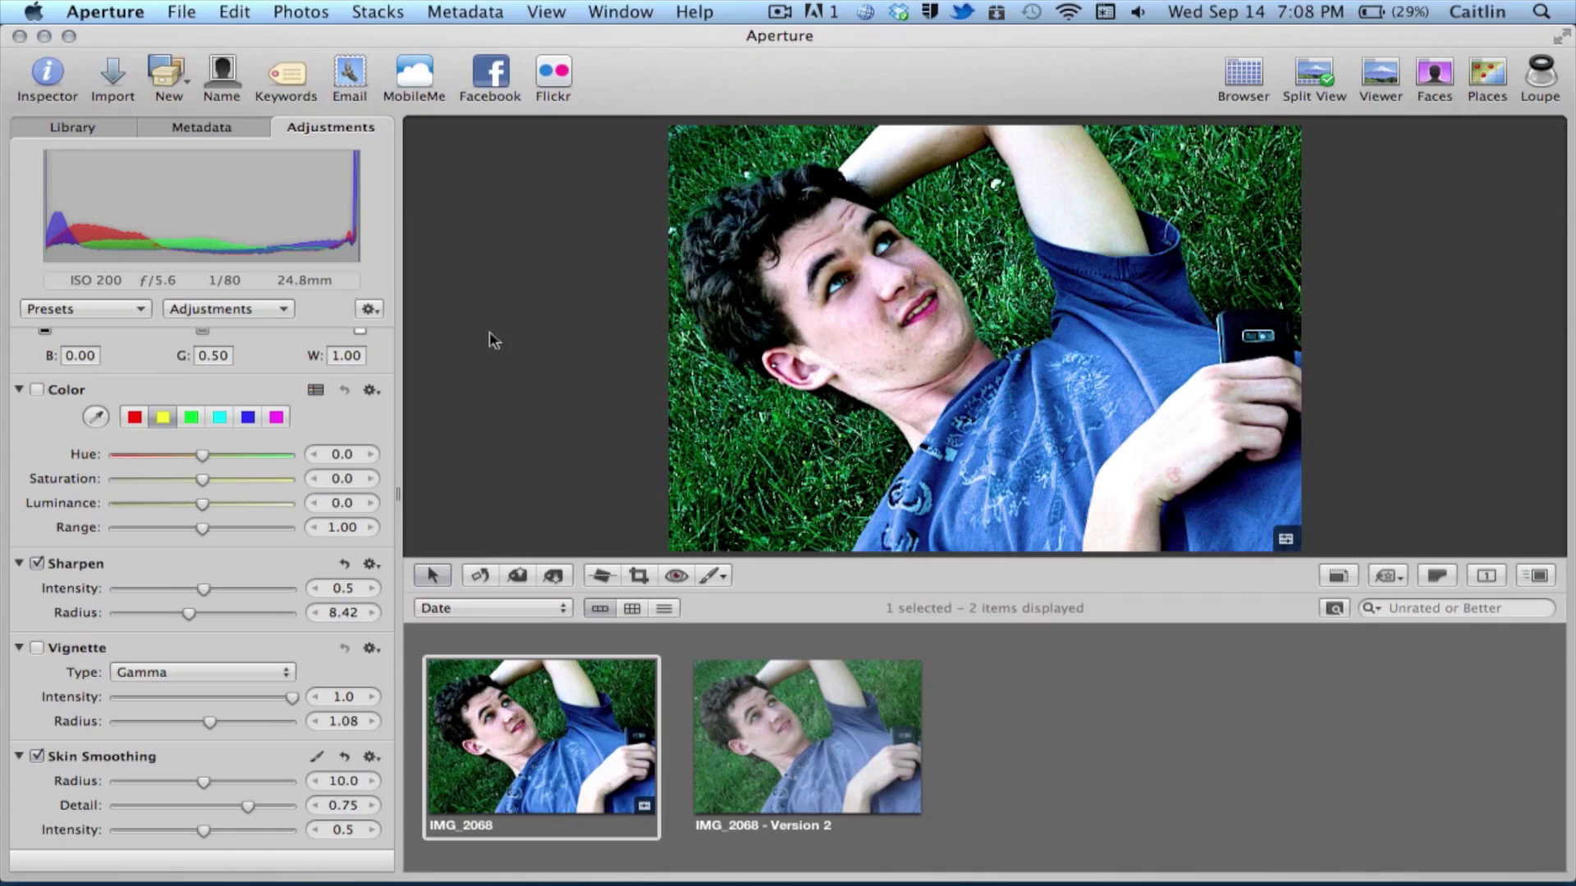